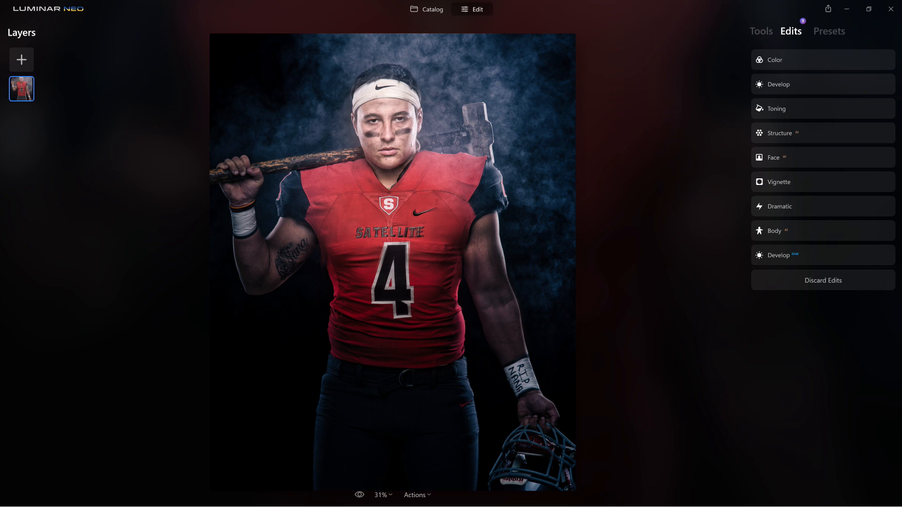
- Compare the portrait with its unedited original, then discard all existing edits
click(359, 495)
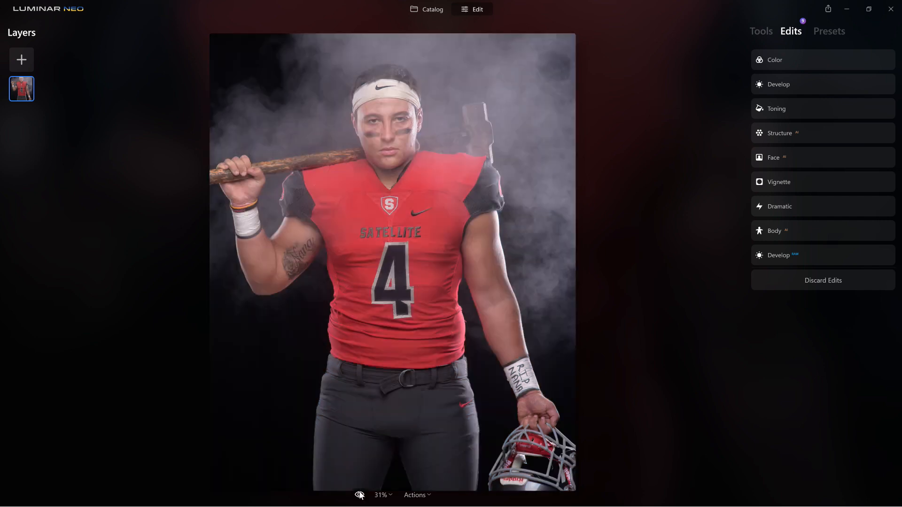
click(359, 495)
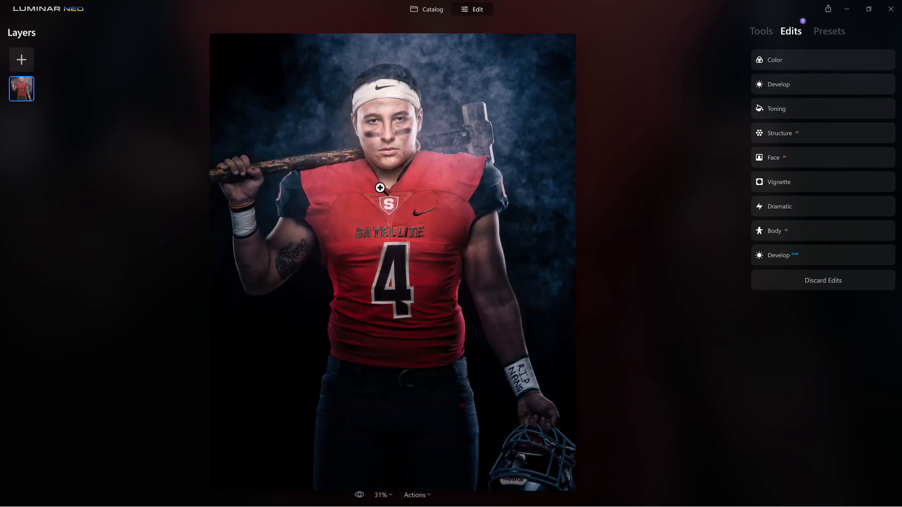
scroll(606, 227, up, 1)
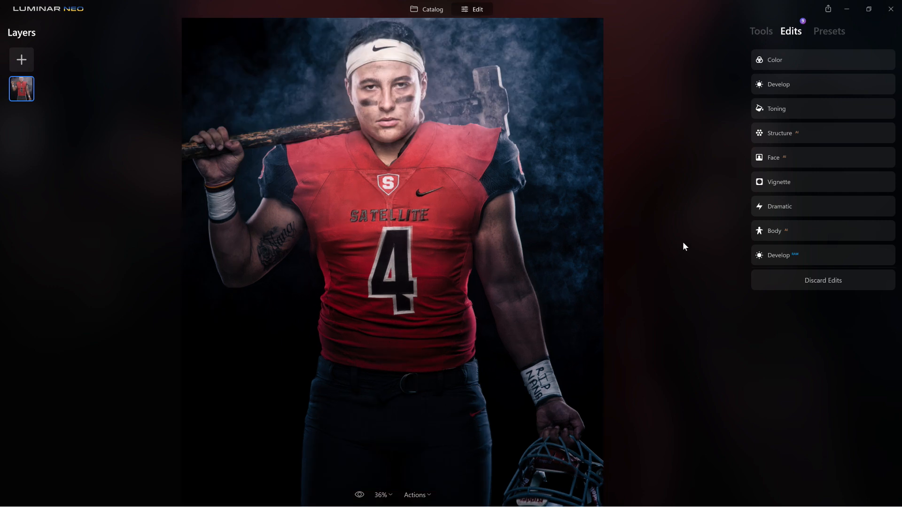
click(819, 282)
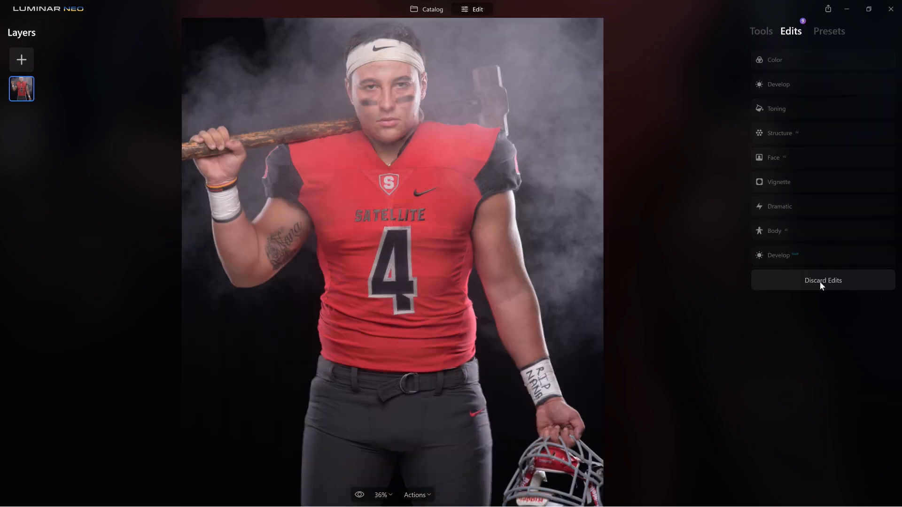
click(760, 33)
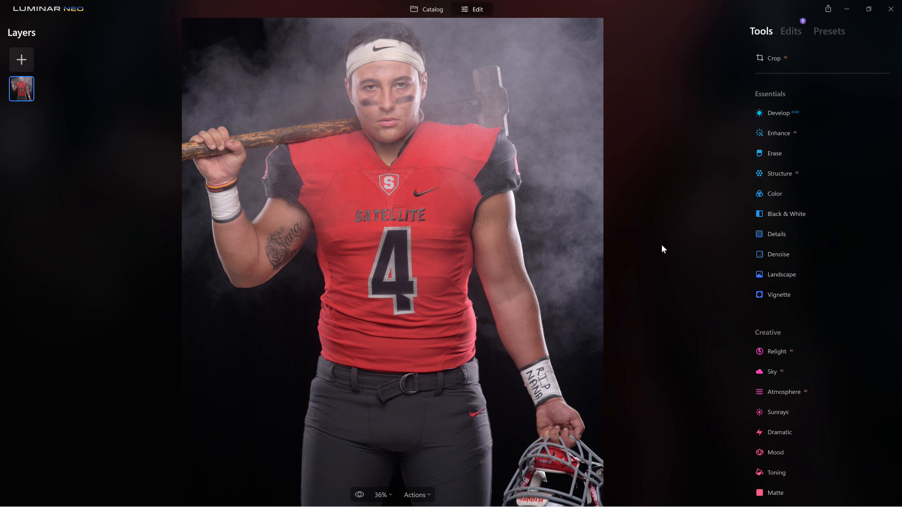
- Scroll the tool list down to the Portrait group's Body tool
scroll(772, 378, down, 4)
scroll(772, 379, down, 2)
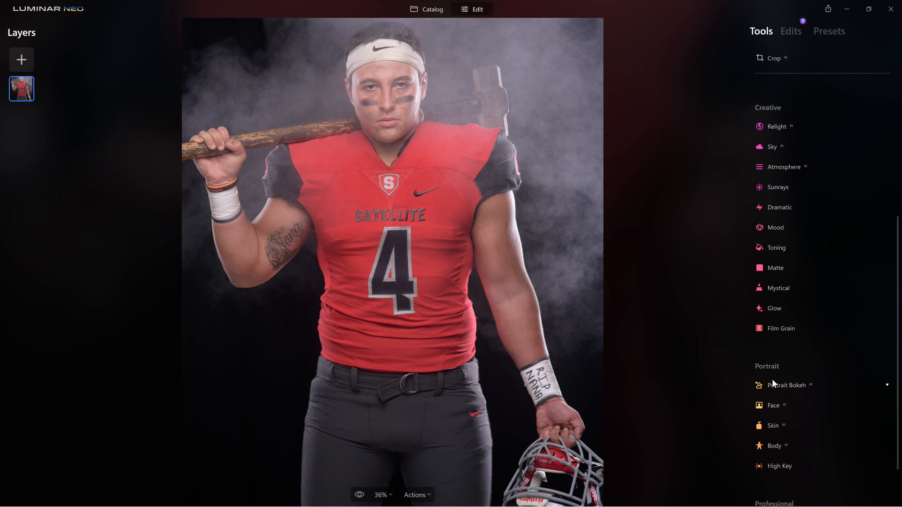
scroll(773, 380, down, 1)
scroll(772, 379, down, 1)
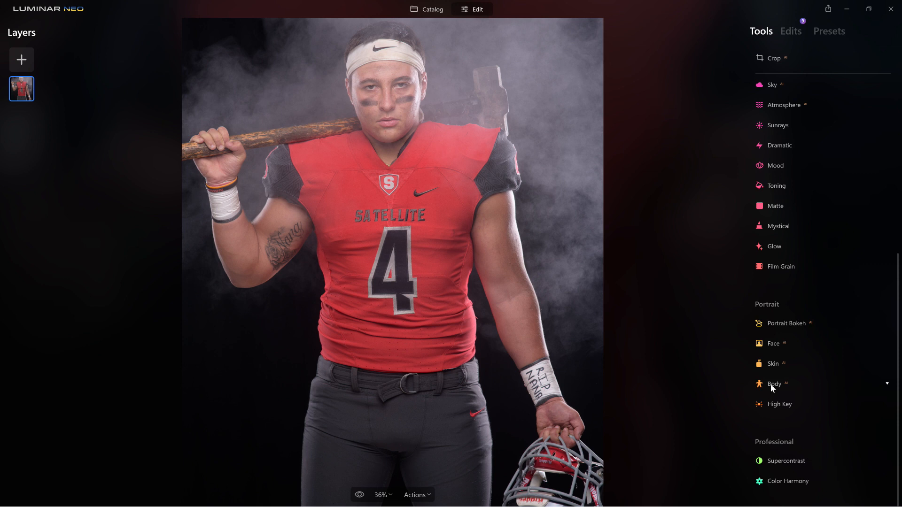
- Try Body Shape at 100, toggle the effect to compare, then settle Shape at -100
click(771, 383)
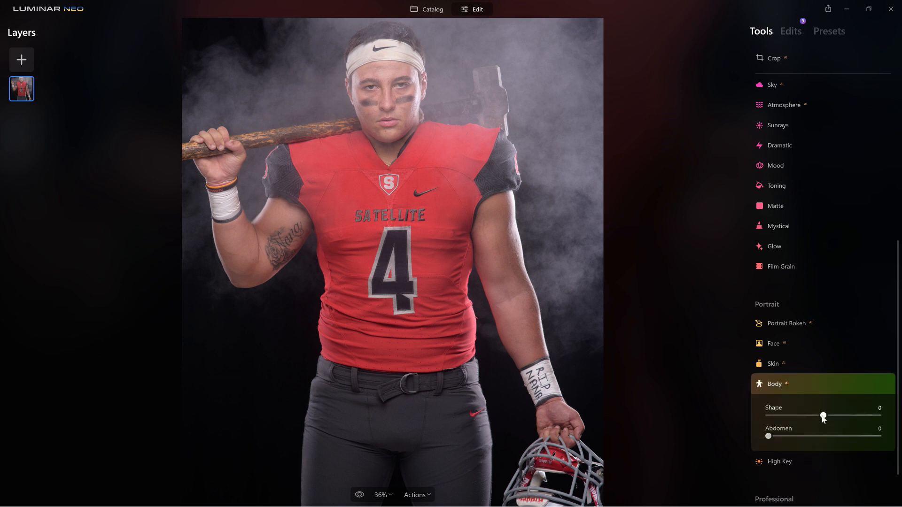
drag(843, 415, 891, 419)
click(859, 385)
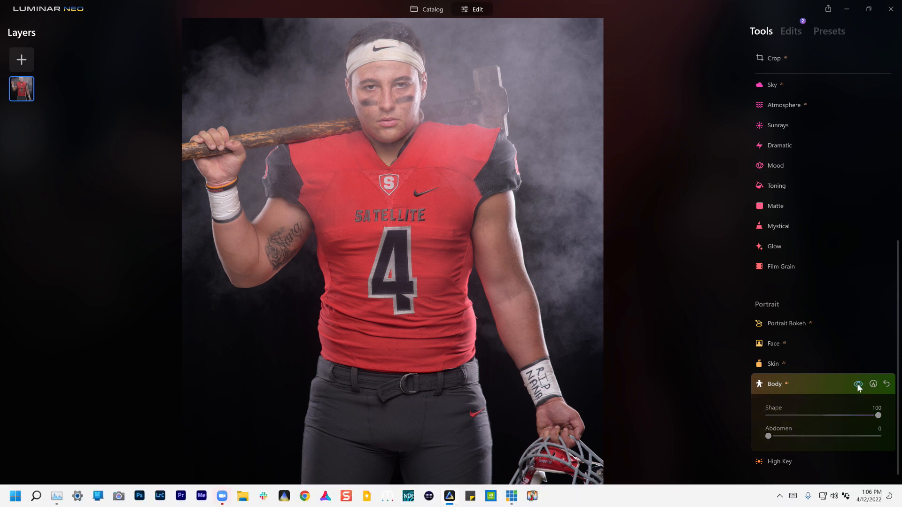
click(859, 385)
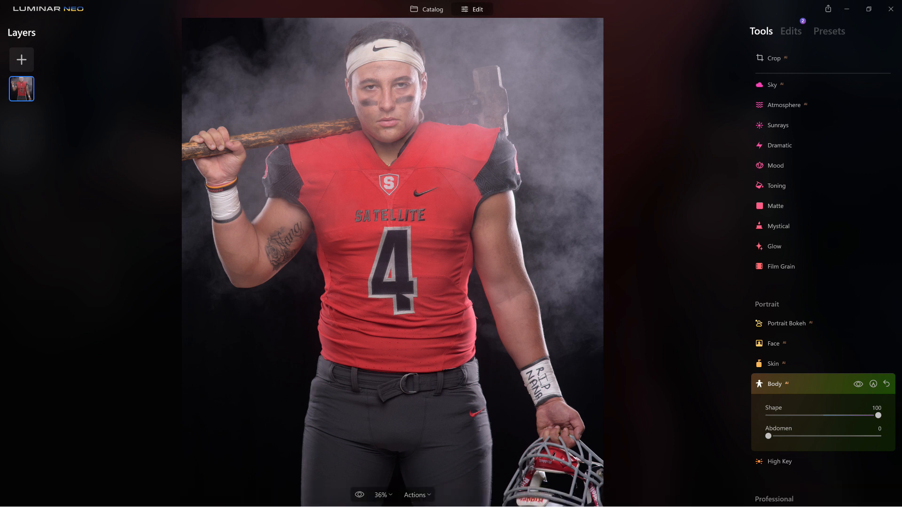
click(856, 385)
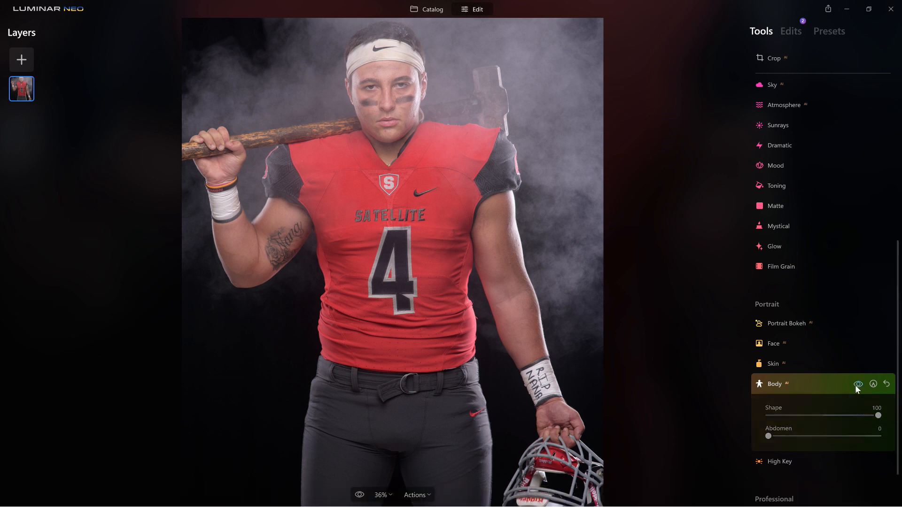
click(856, 385)
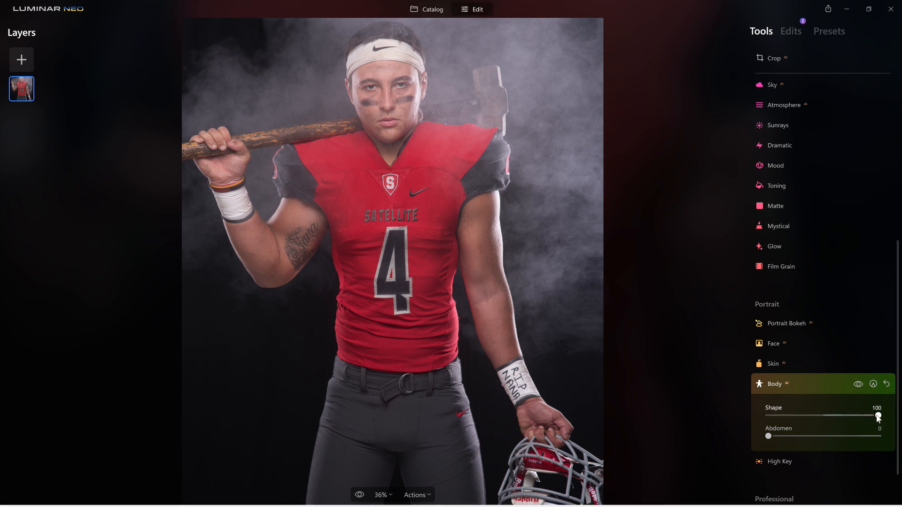
drag(879, 416, 743, 415)
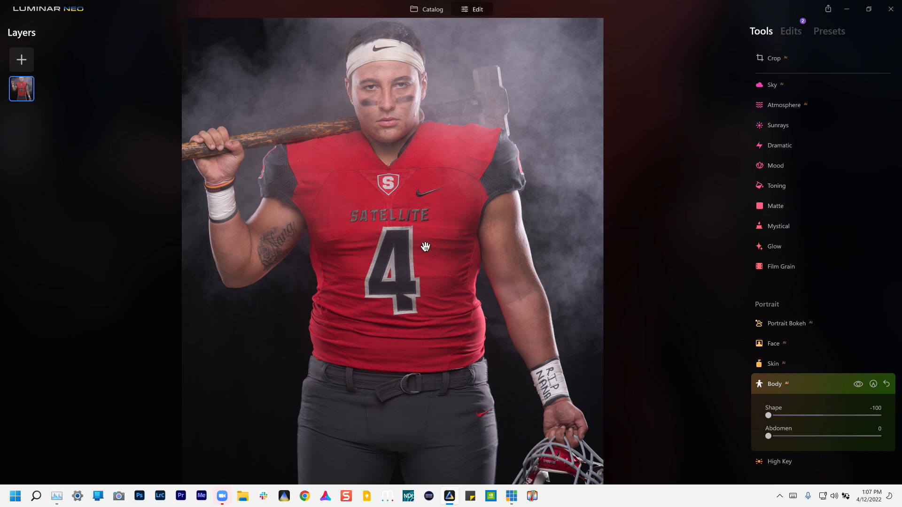
- Add a Paint Mask to Body, brush the jersey's left side, and invert the mask
click(874, 384)
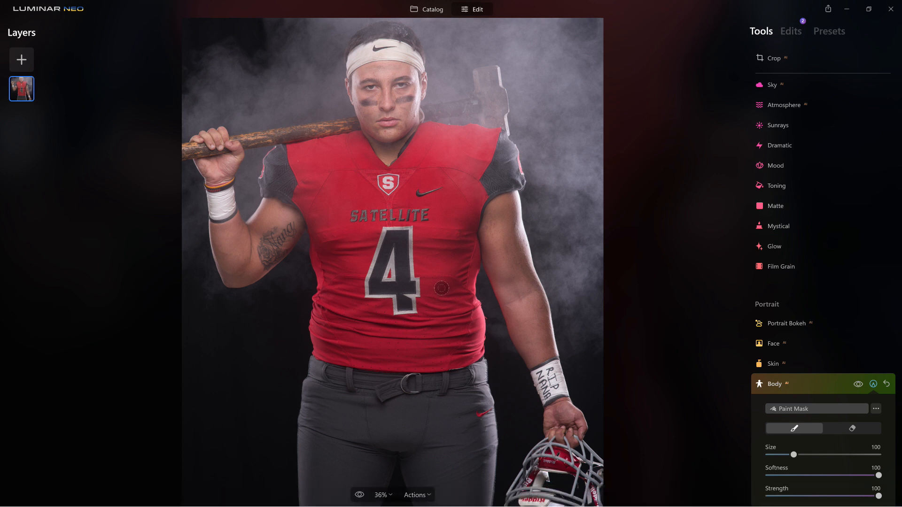
scroll(442, 288, down, 1)
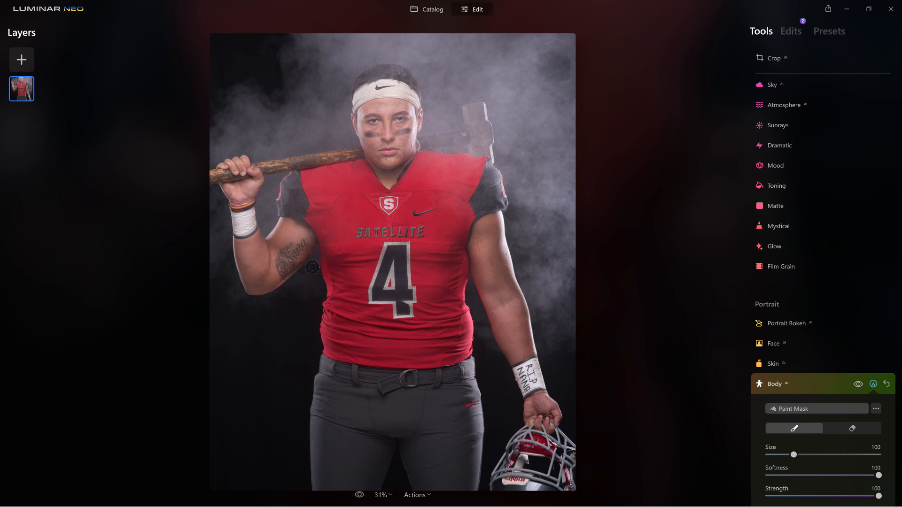
drag(310, 295, 302, 338)
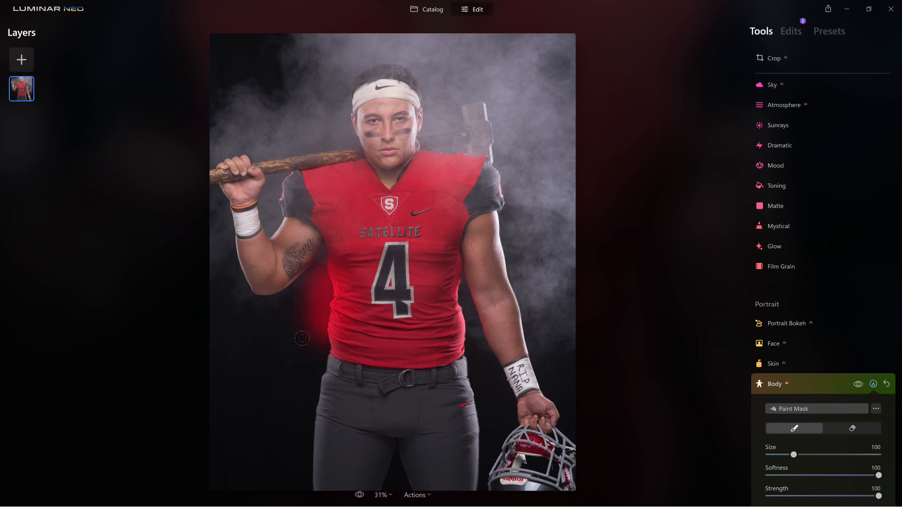
click(877, 409)
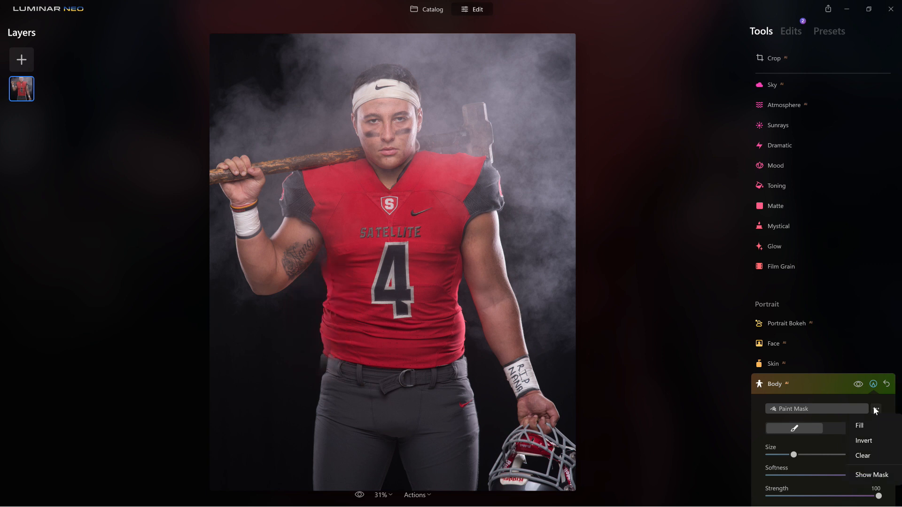
click(868, 442)
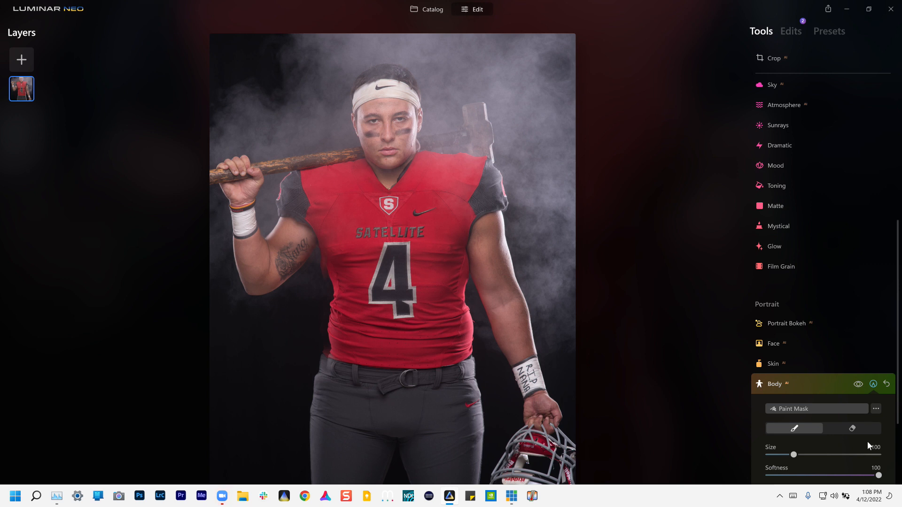
- Erase the Body mask down both torso sides, the jersey and the background beside the legs
click(854, 430)
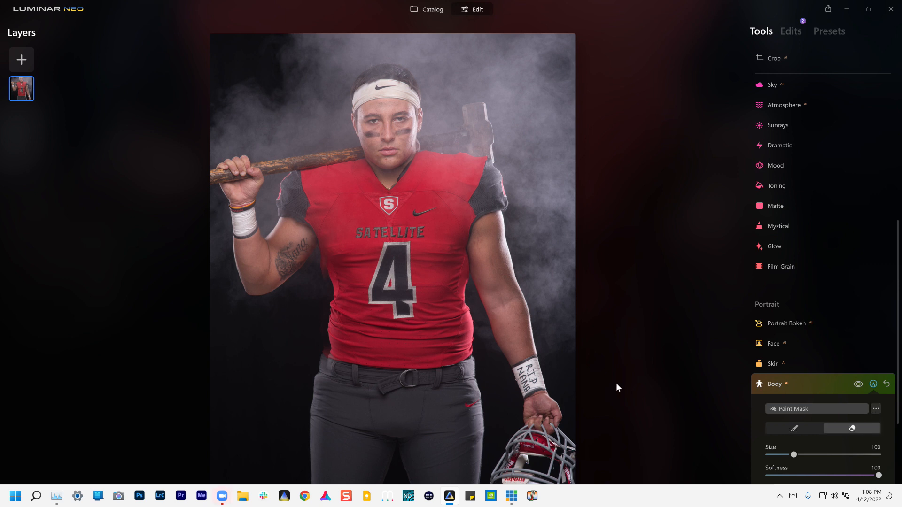
mouse_move(324, 294)
mouse_down()
mouse_move(321, 321)
mouse_move(321, 264)
mouse_move(326, 314)
mouse_move(307, 346)
mouse_up()
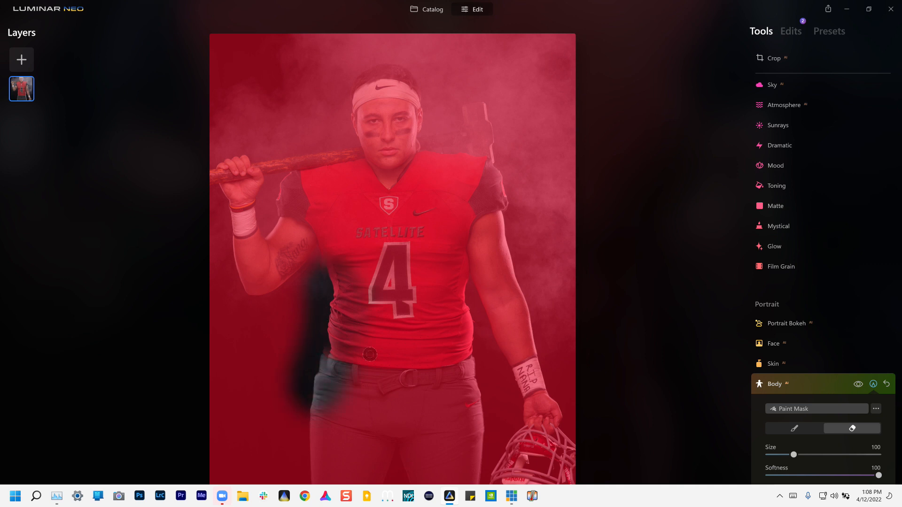
mouse_move(432, 257)
mouse_down()
mouse_move(437, 301)
mouse_move(466, 338)
mouse_move(484, 423)
mouse_move(420, 325)
mouse_move(390, 361)
mouse_move(264, 426)
mouse_move(372, 462)
mouse_move(372, 390)
mouse_move(409, 430)
mouse_move(463, 425)
mouse_move(559, 470)
mouse_up()
mouse_move(104, 429)
mouse_down()
mouse_move(202, 449)
mouse_move(258, 480)
mouse_move(263, 390)
mouse_move(219, 355)
mouse_move(151, 330)
mouse_move(172, 351)
mouse_up()
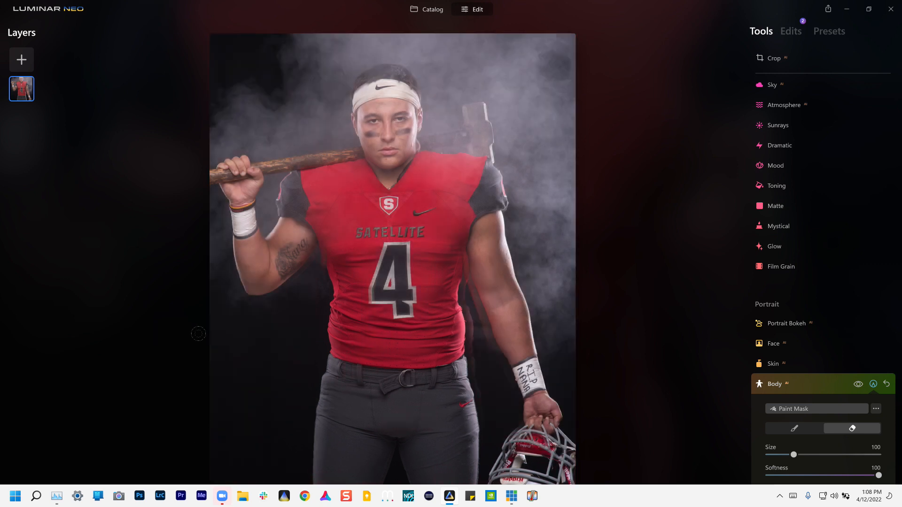
drag(416, 322, 404, 436)
scroll(394, 434, up, 2)
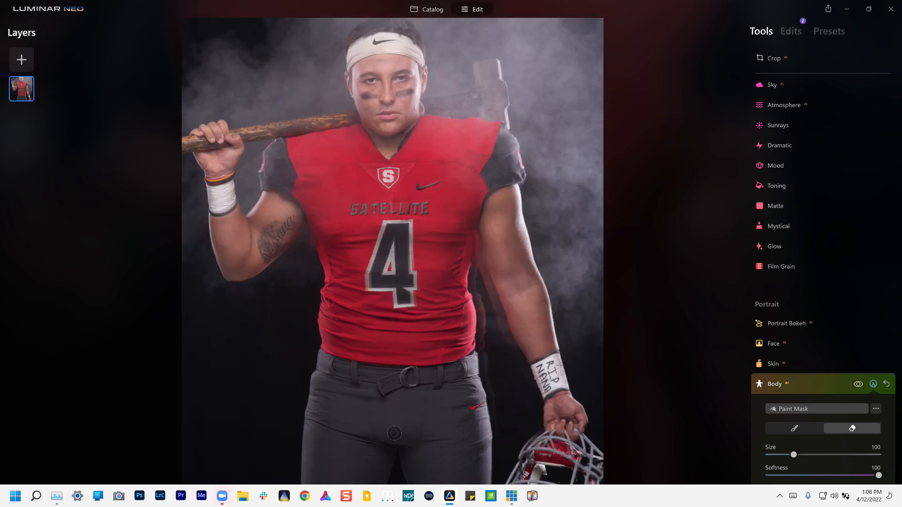
- With a progressively smaller eraser, clear the mask along the jersey edges, forearm and bat handle
mouse_move(340, 247)
mouse_down()
mouse_move(329, 219)
mouse_move(340, 295)
mouse_up()
key(bracketleft)
key(bracketleft)
mouse_move(470, 289)
mouse_down()
mouse_move(476, 350)
mouse_move(469, 287)
mouse_move(477, 357)
mouse_up()
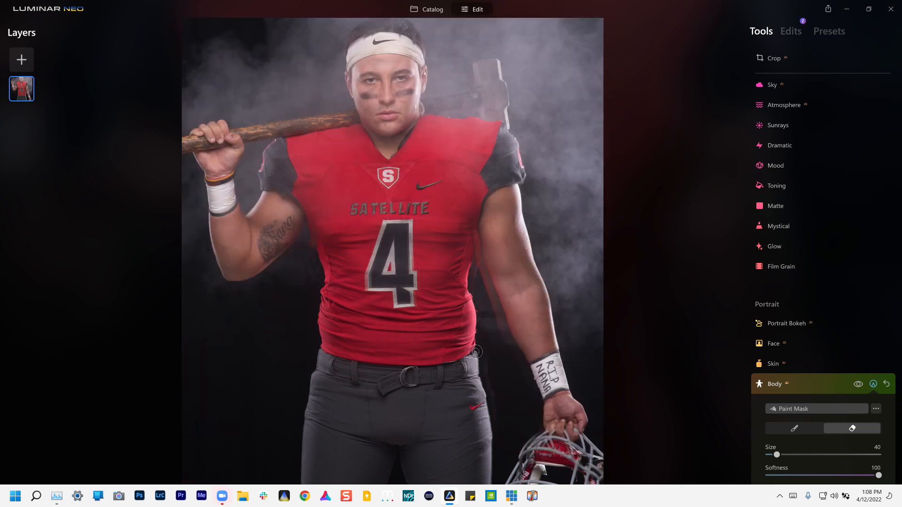
mouse_move(468, 316)
mouse_down()
mouse_move(463, 282)
mouse_move(459, 301)
mouse_move(452, 274)
mouse_move(452, 347)
mouse_up()
scroll(465, 291, down, 1)
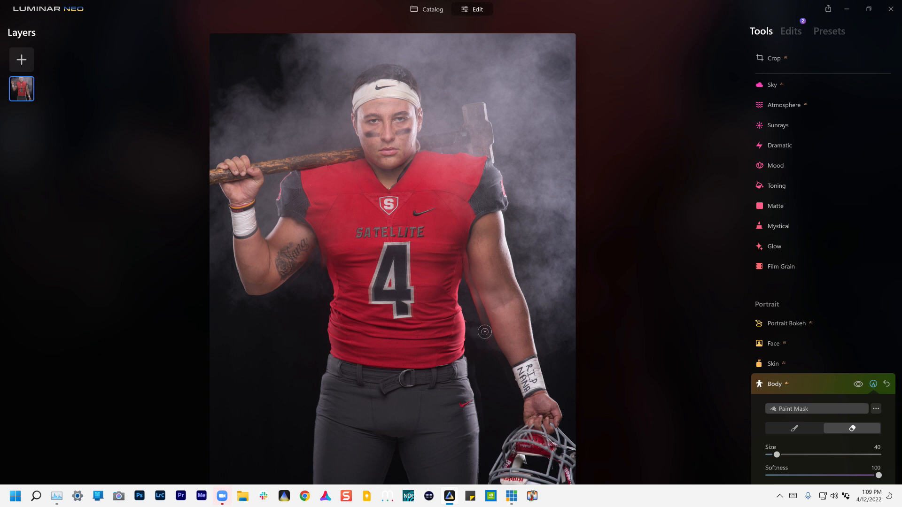
key(bracketleft)
key(bracketleft)
mouse_move(488, 334)
mouse_down()
mouse_move(473, 284)
mouse_move(491, 356)
mouse_up()
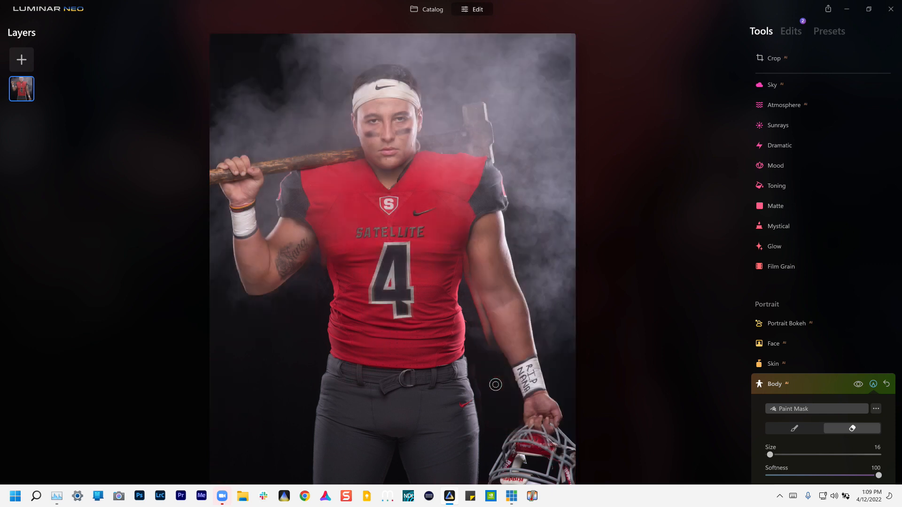
drag(488, 343, 468, 277)
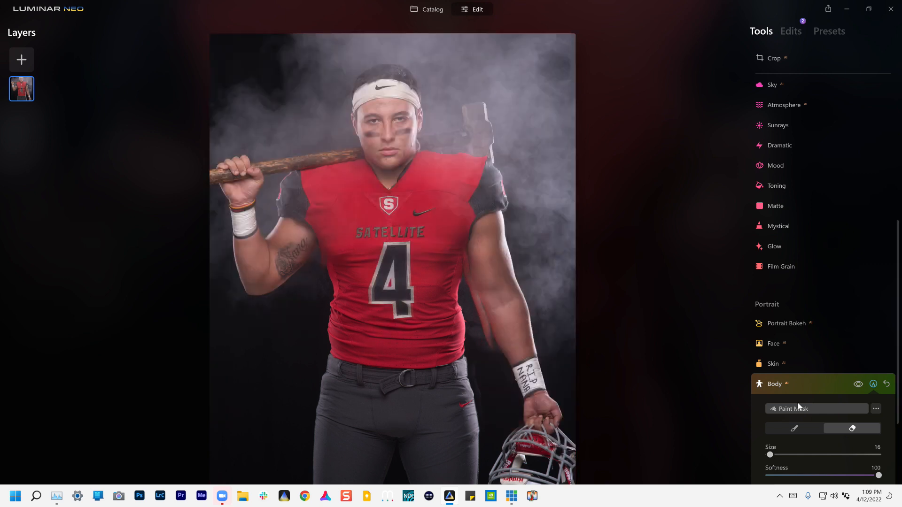
- Paint the slimming mask down the right-side arm and along its edge
click(813, 429)
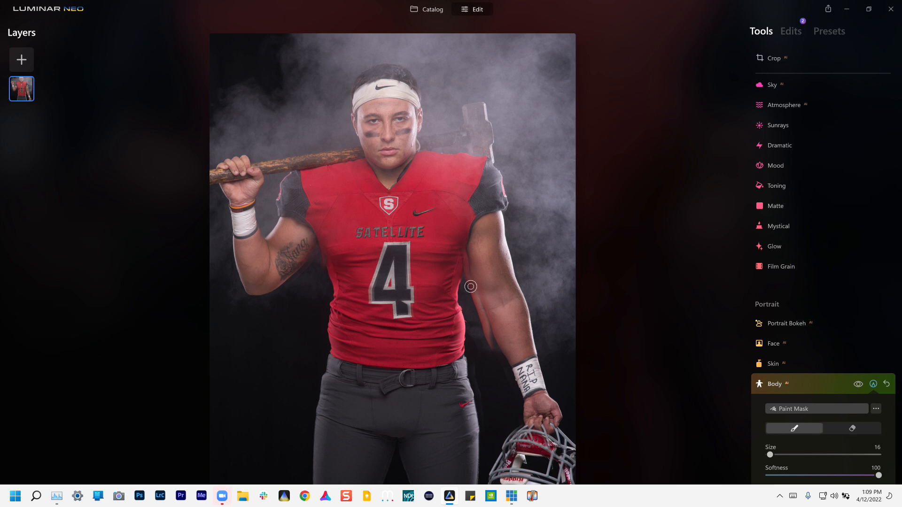
mouse_move(476, 281)
mouse_down()
mouse_move(497, 342)
mouse_move(520, 339)
mouse_up()
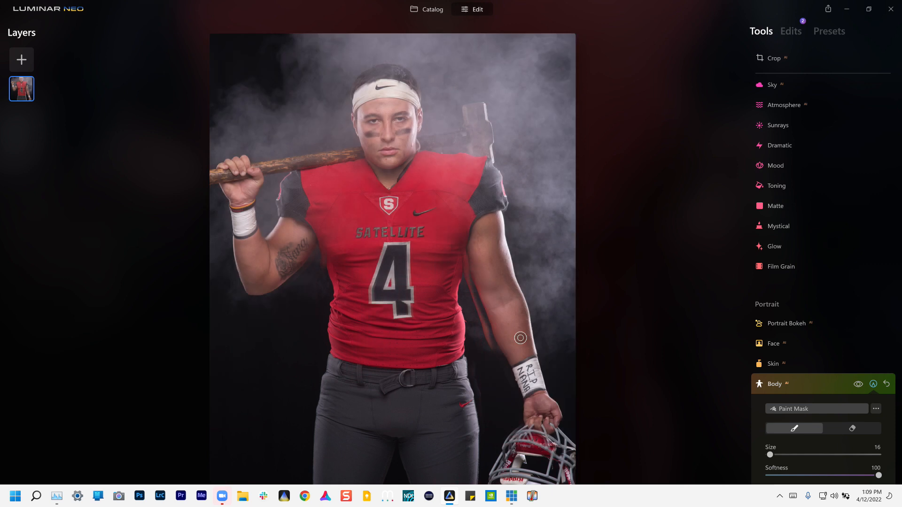
drag(471, 290, 491, 360)
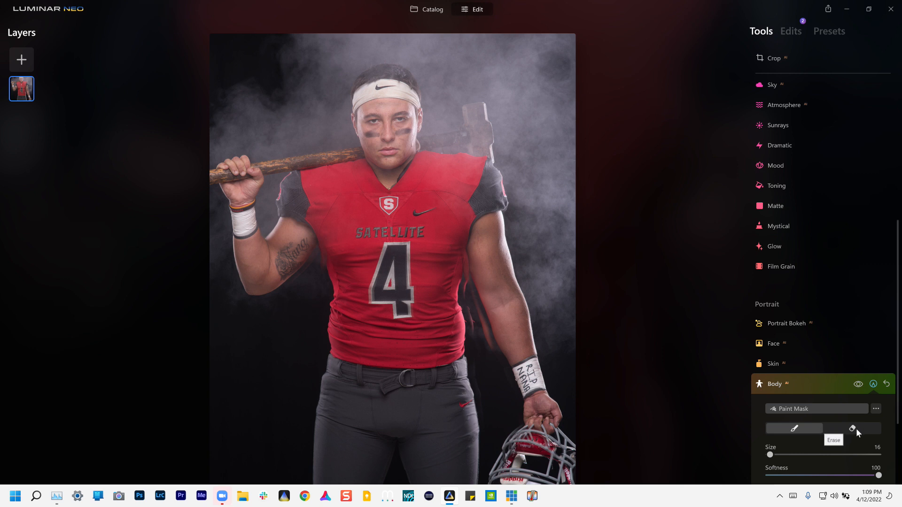
drag(479, 309, 494, 356)
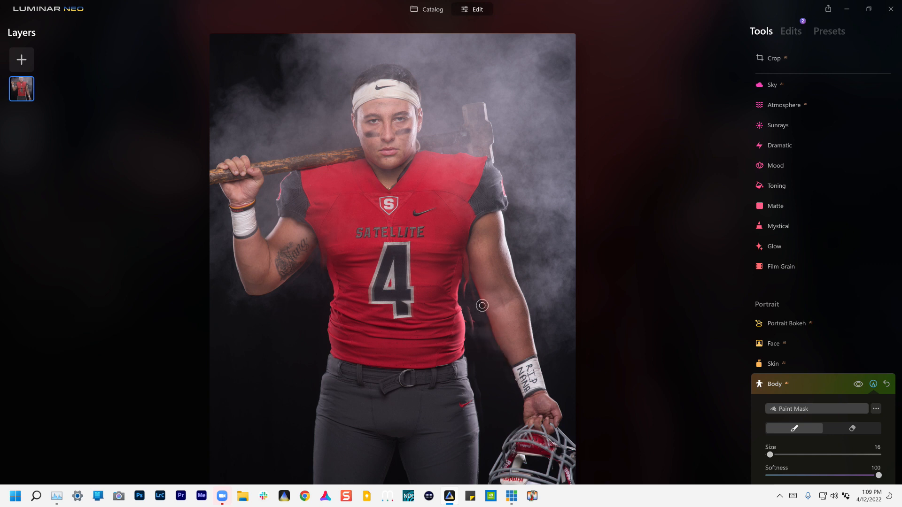
drag(471, 262, 472, 286)
drag(470, 268, 473, 291)
- Erase mask overspill across the jersey and torso edge, touching up the torso's right side
click(826, 427)
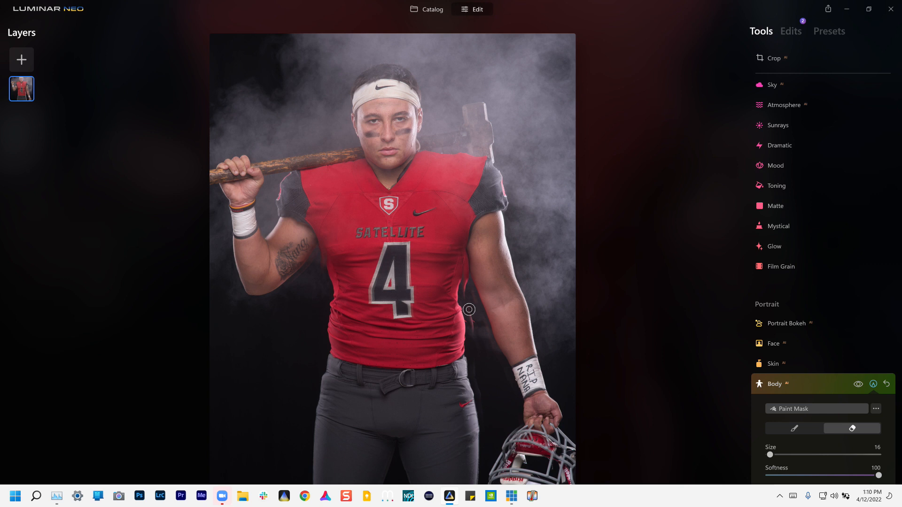
mouse_move(471, 316)
mouse_down()
mouse_move(474, 357)
mouse_move(465, 319)
mouse_move(473, 362)
mouse_move(460, 273)
mouse_move(458, 295)
mouse_up()
scroll(454, 293, up, 1)
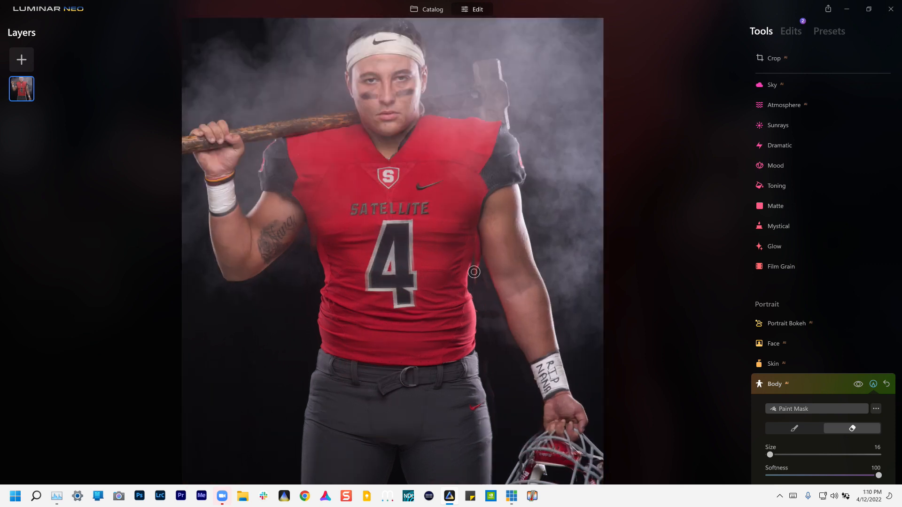
mouse_move(479, 276)
mouse_down()
mouse_move(476, 232)
mouse_move(477, 270)
mouse_up()
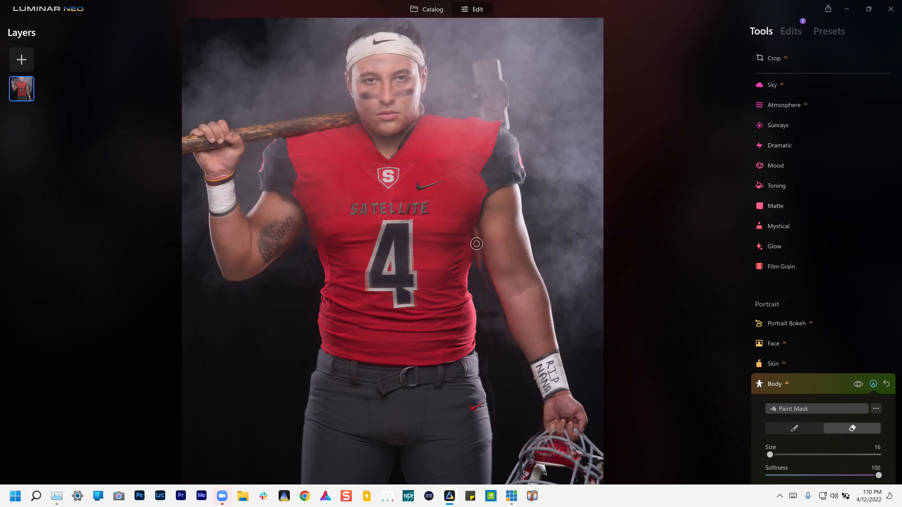
mouse_move(488, 325)
mouse_down()
mouse_move(464, 331)
mouse_move(333, 282)
mouse_up()
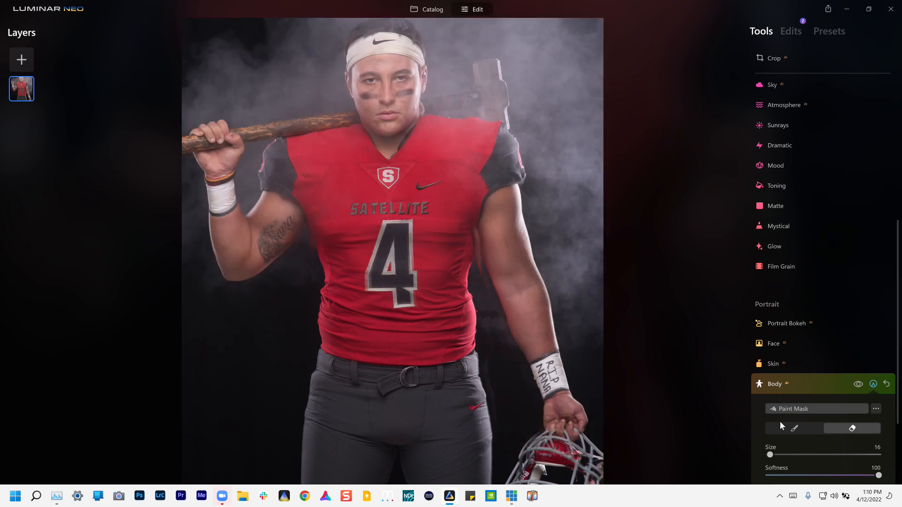
click(792, 427)
mouse_move(475, 227)
mouse_down()
mouse_move(480, 264)
mouse_move(488, 239)
mouse_up()
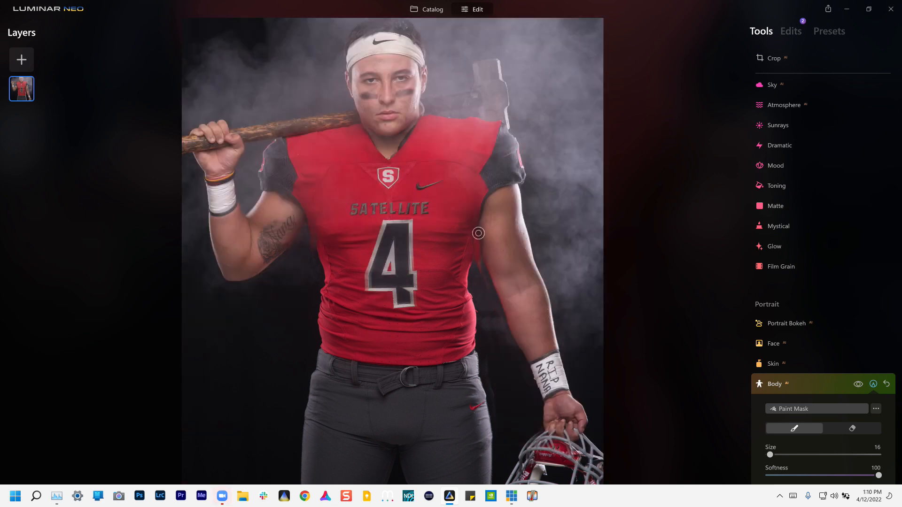
click(852, 428)
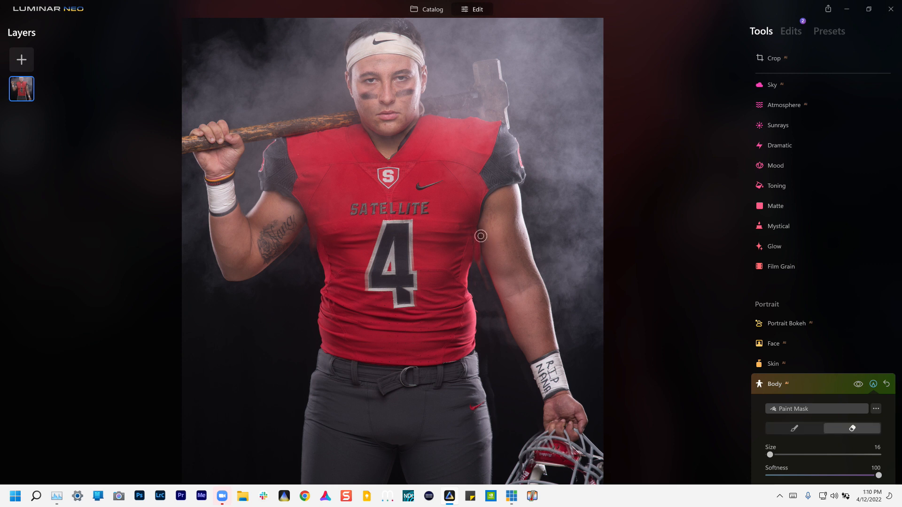
mouse_move(479, 256)
mouse_down()
mouse_move(478, 268)
mouse_move(473, 233)
mouse_move(484, 281)
mouse_up()
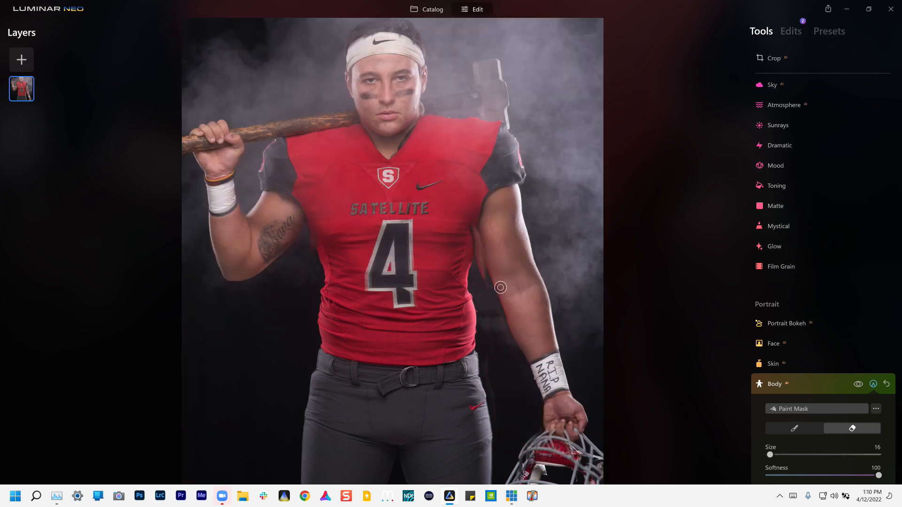
- Zoom in on the arm and toggle the Body effect to compare before and after
key(ctrl+=)
key(ctrl+=)
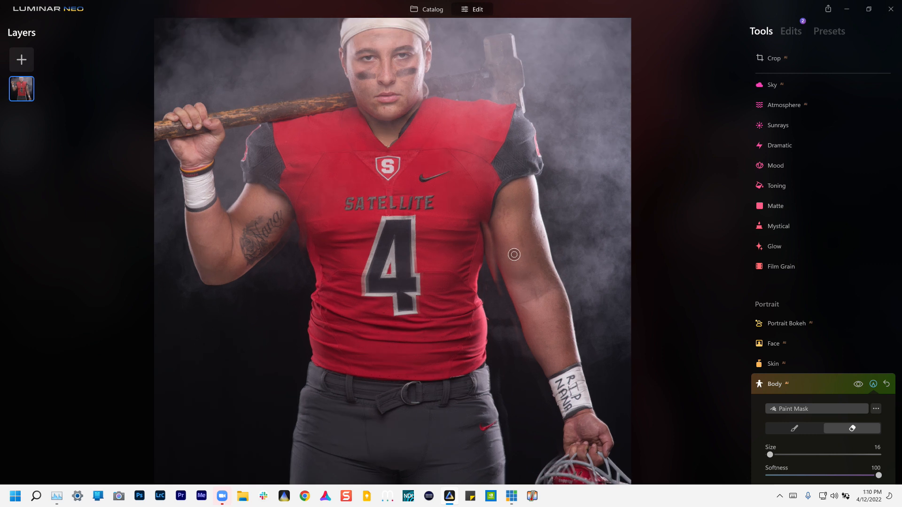
key(ctrl+=)
key(ctrl+=)
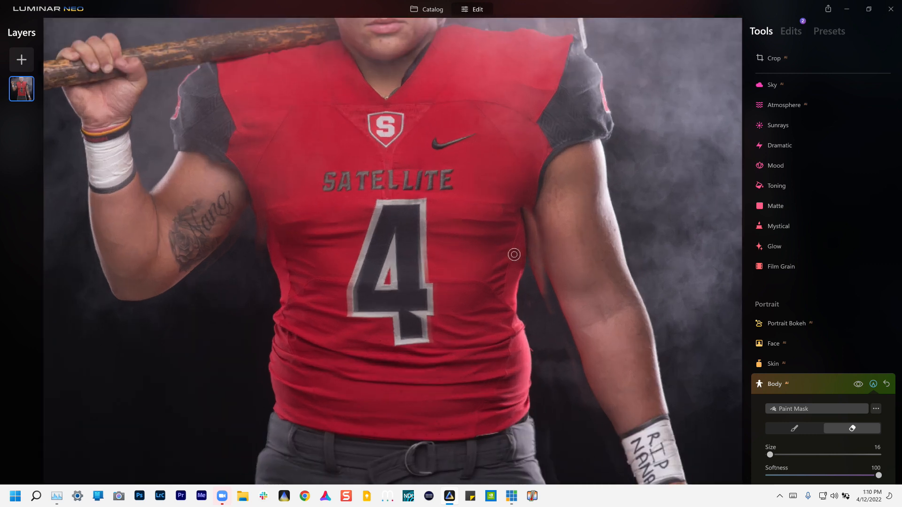
scroll(514, 254, up, 2)
scroll(514, 254, up, 1)
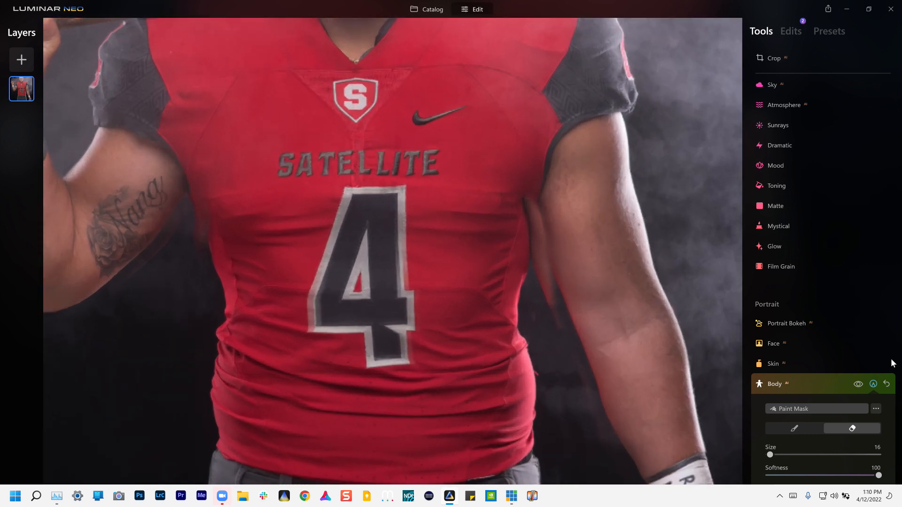
click(858, 385)
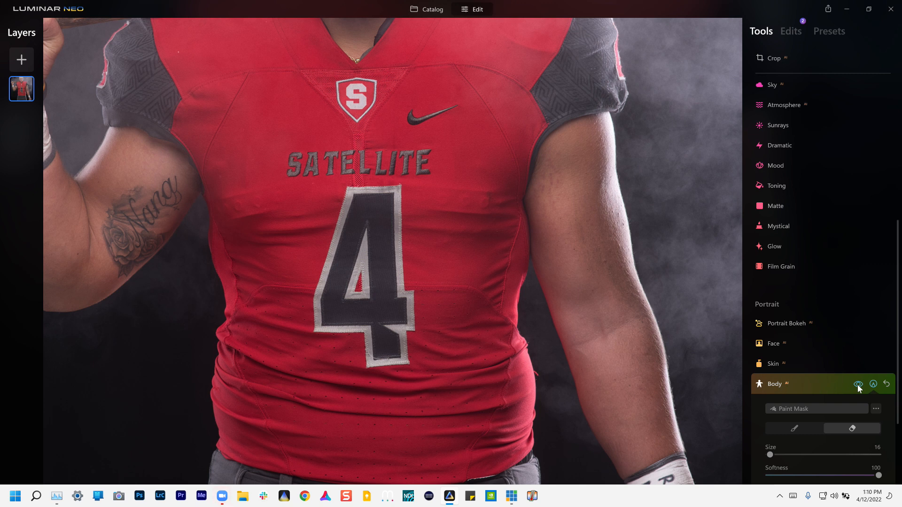
click(858, 385)
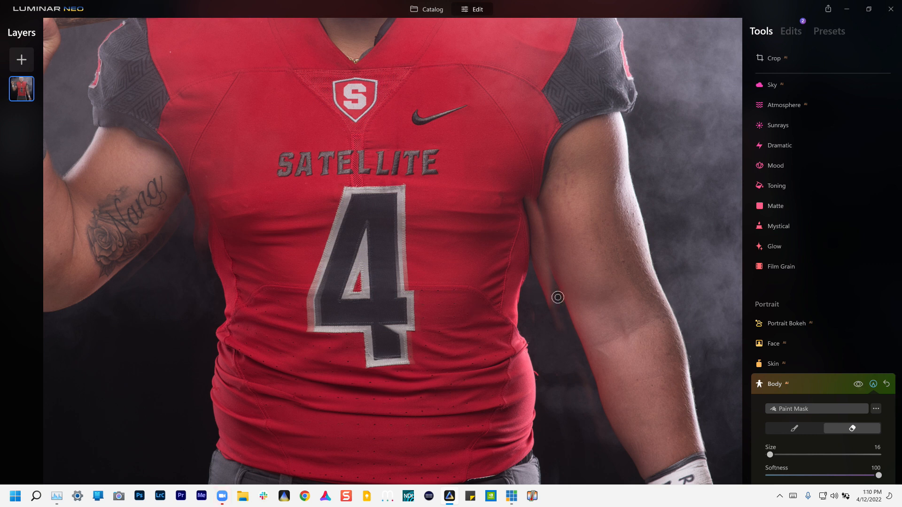
- Erase mask across the arm, then repaint the inner arm edge at brush size 10
drag(552, 304, 593, 307)
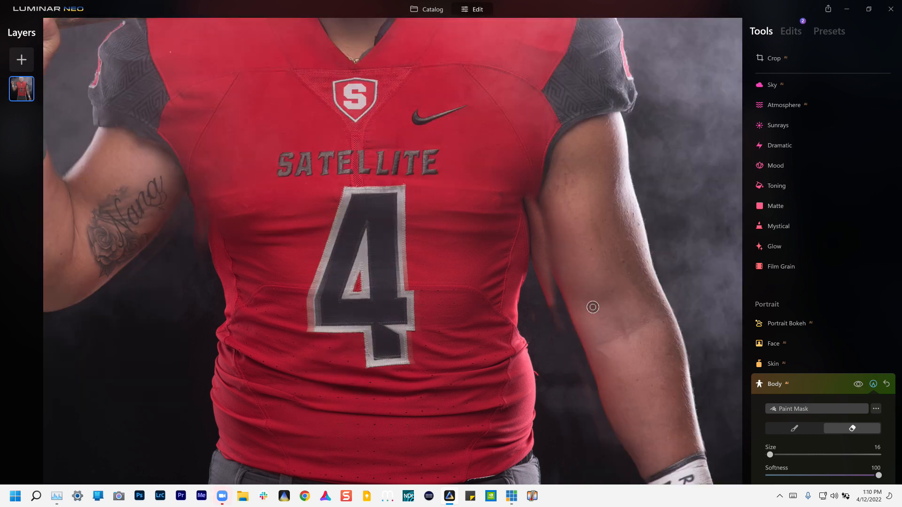
click(814, 426)
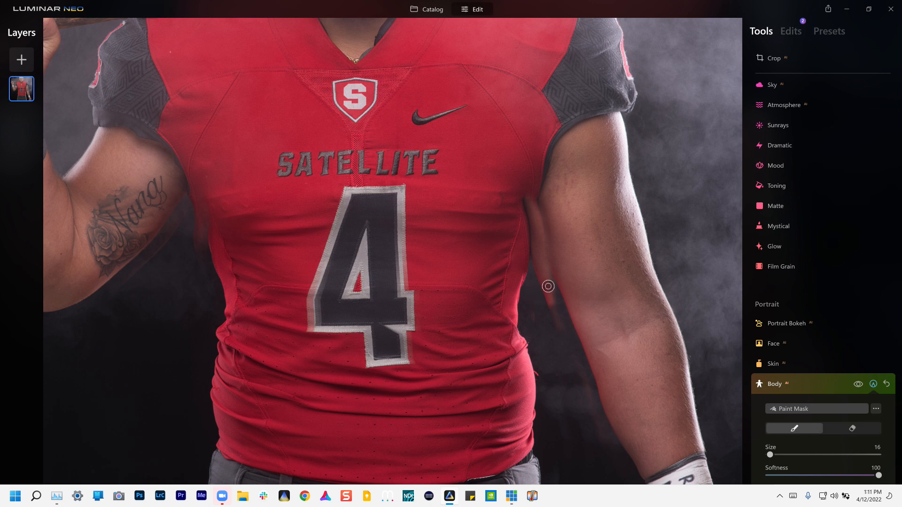
mouse_move(550, 308)
mouse_down()
mouse_move(551, 280)
mouse_move(564, 308)
mouse_up()
key(bracketleft)
scroll(550, 261, up, 1)
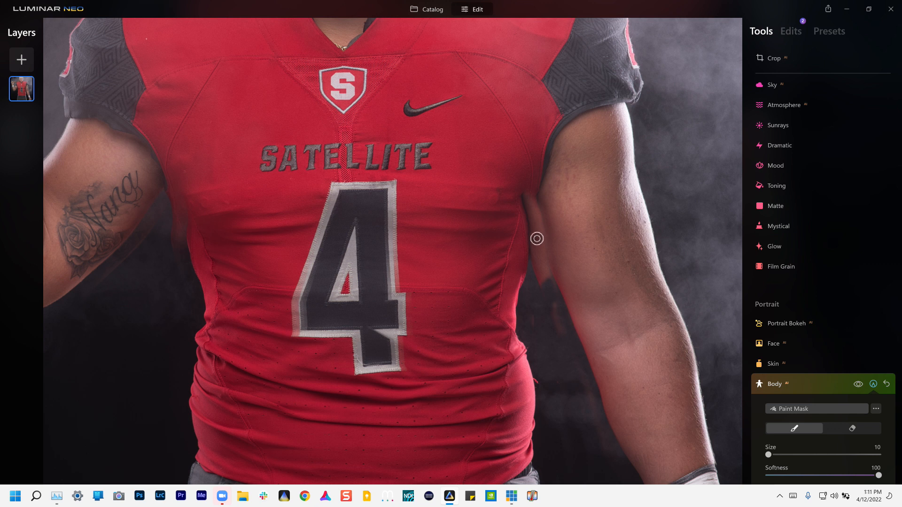
drag(537, 255, 547, 299)
- Erase thin strips of mask up and down the inner-arm edge
click(832, 433)
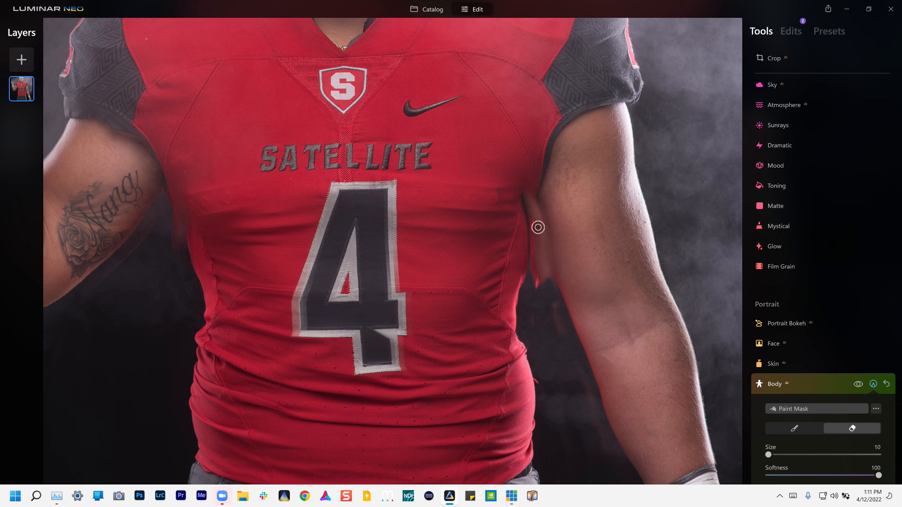
mouse_move(537, 234)
mouse_down()
mouse_move(547, 300)
mouse_move(529, 292)
mouse_up()
scroll(545, 302, up, 1)
drag(539, 265, 532, 209)
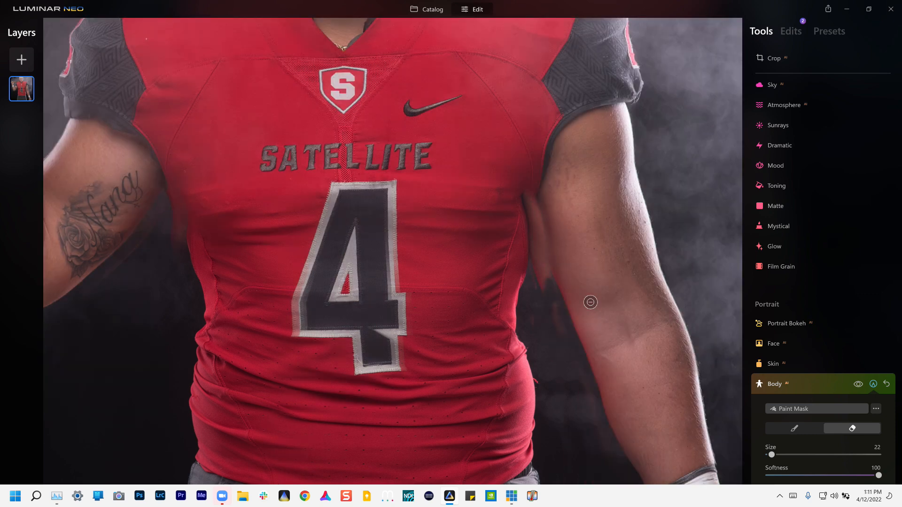
scroll(535, 211, down, 1)
mouse_move(535, 211)
mouse_down()
mouse_move(547, 302)
mouse_move(541, 285)
mouse_up()
- At brush size 46, paint mask up the arm's inner edge and along the torso
key(])
key(])
key(])
key(])
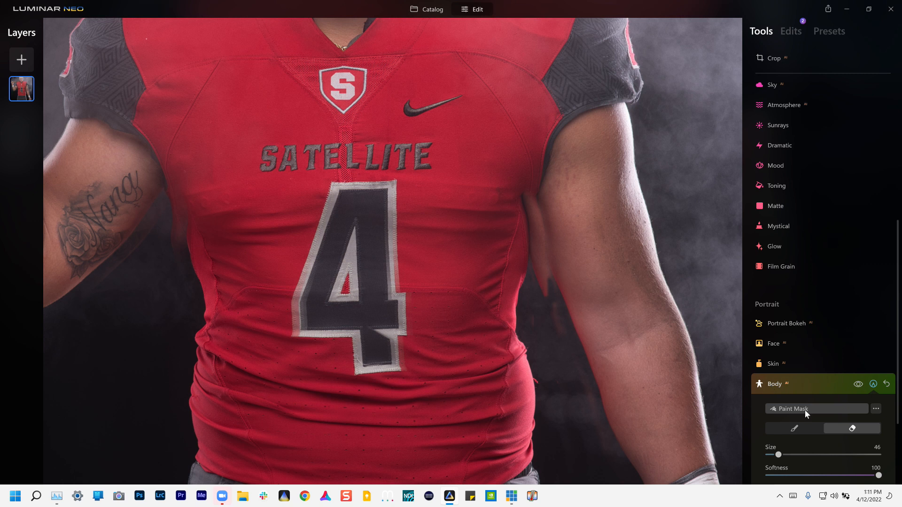
click(785, 426)
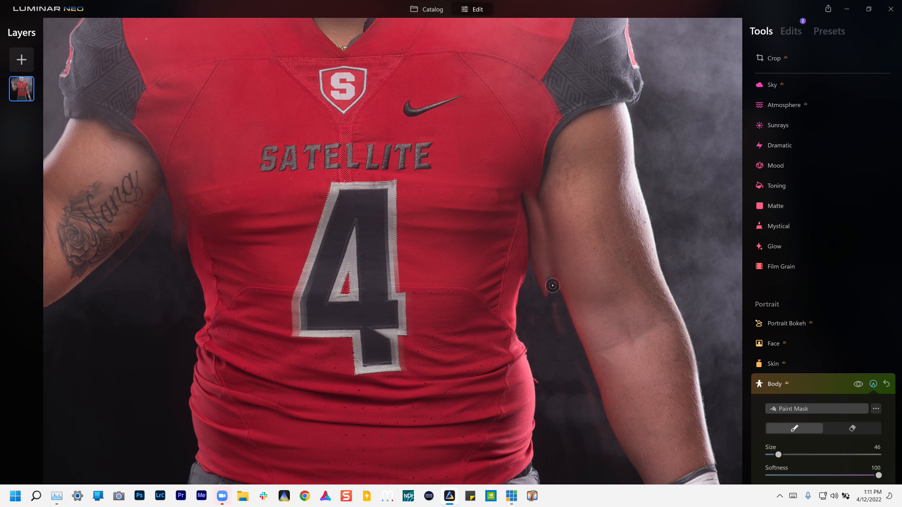
drag(549, 269, 540, 195)
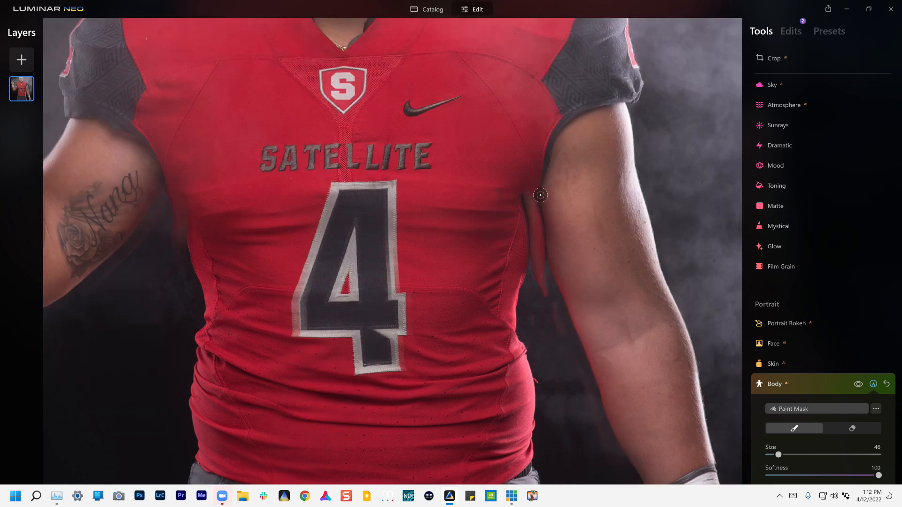
mouse_move(529, 248)
mouse_down()
mouse_move(523, 269)
mouse_move(517, 185)
mouse_move(534, 226)
mouse_move(512, 267)
mouse_move(586, 224)
mouse_move(628, 216)
mouse_up()
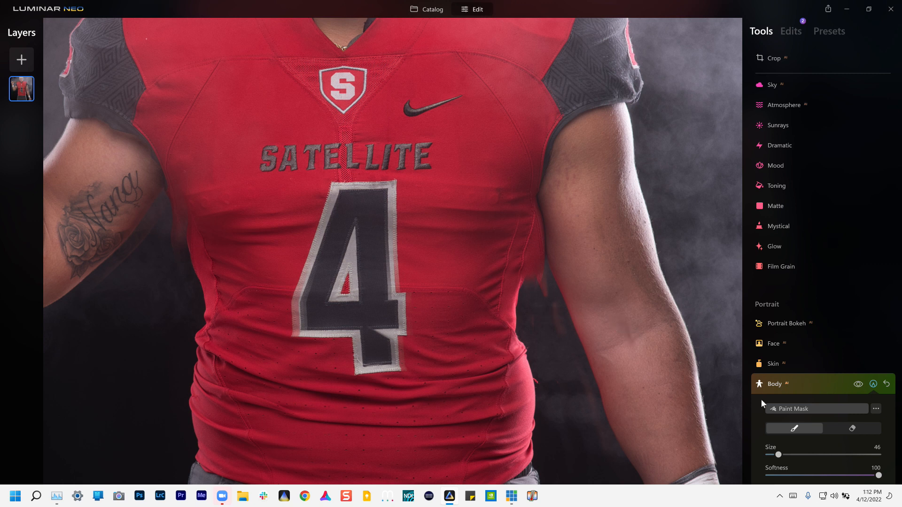
click(838, 432)
- At brush size 22, paint the Body mask along the jersey edge and torso
mouse_move(559, 330)
mouse_down()
mouse_move(537, 282)
mouse_move(560, 333)
mouse_up()
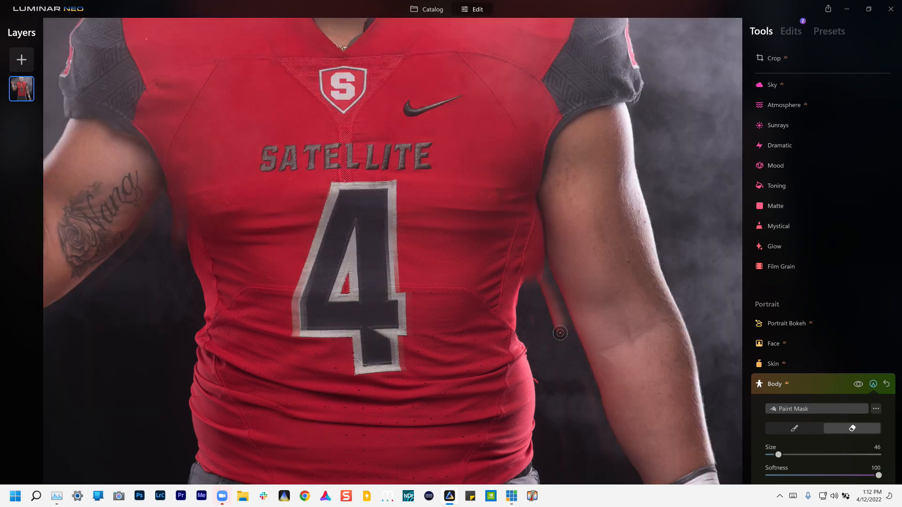
click(796, 429)
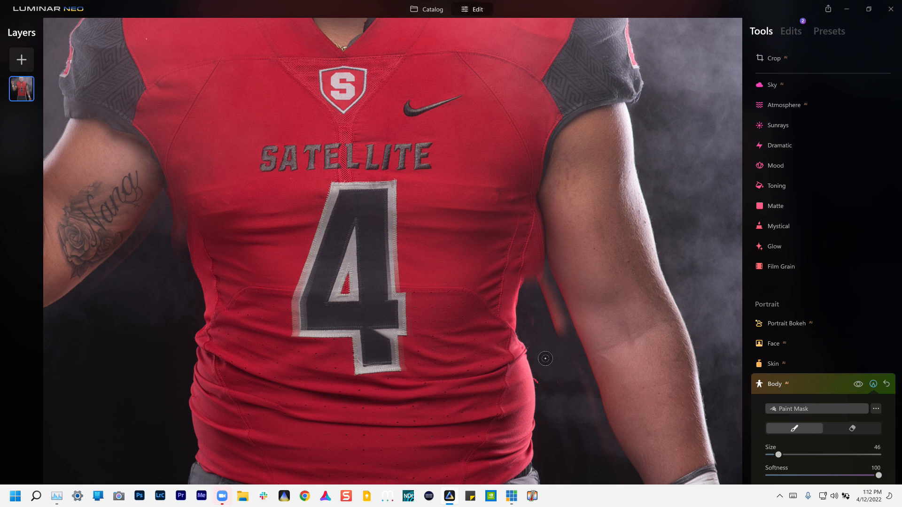
key(bracketleft)
mouse_move(555, 317)
mouse_down()
mouse_move(543, 289)
mouse_move(564, 353)
mouse_up()
drag(558, 327, 550, 311)
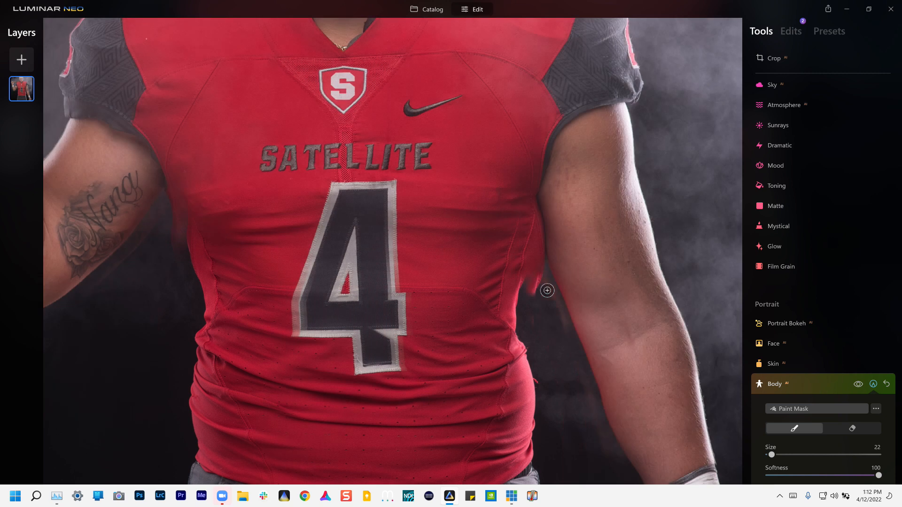
mouse_move(528, 299)
mouse_down()
mouse_move(510, 323)
mouse_move(529, 272)
mouse_move(511, 304)
mouse_move(547, 288)
mouse_up()
scroll(589, 286, down, 5)
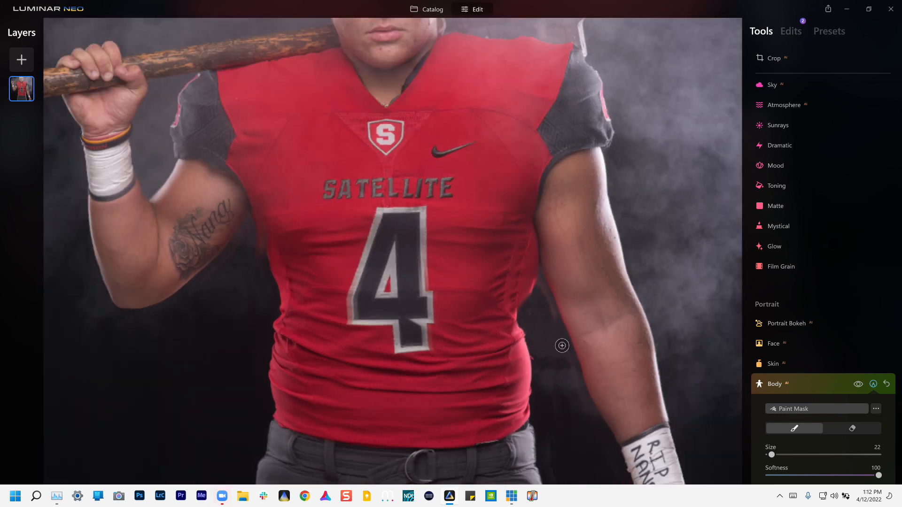
scroll(556, 307, up, 1)
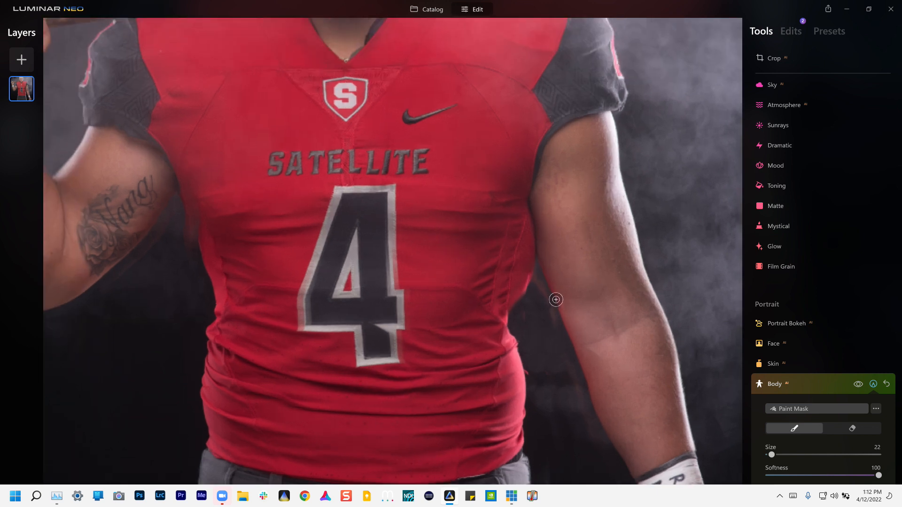
scroll(556, 300, up, 2)
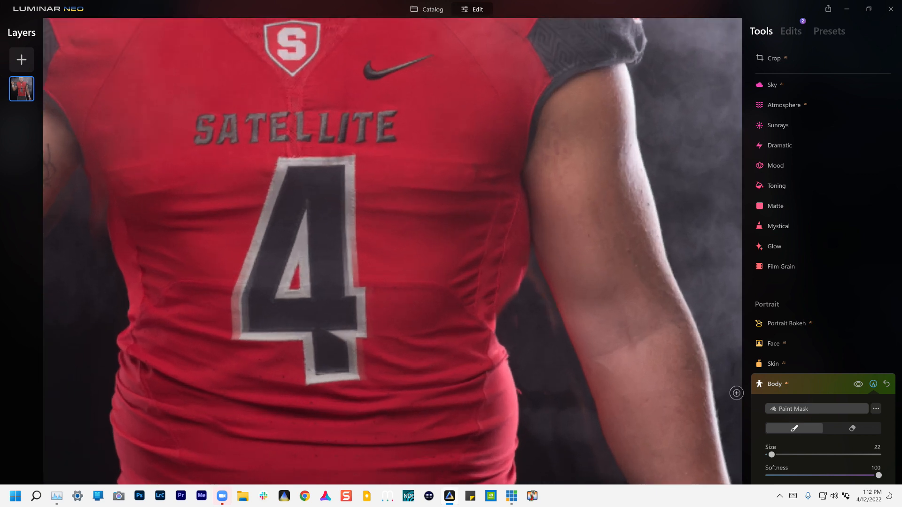
- Erase stray mask on the forearm edge, then repaint down the forearm's inner edge
click(843, 427)
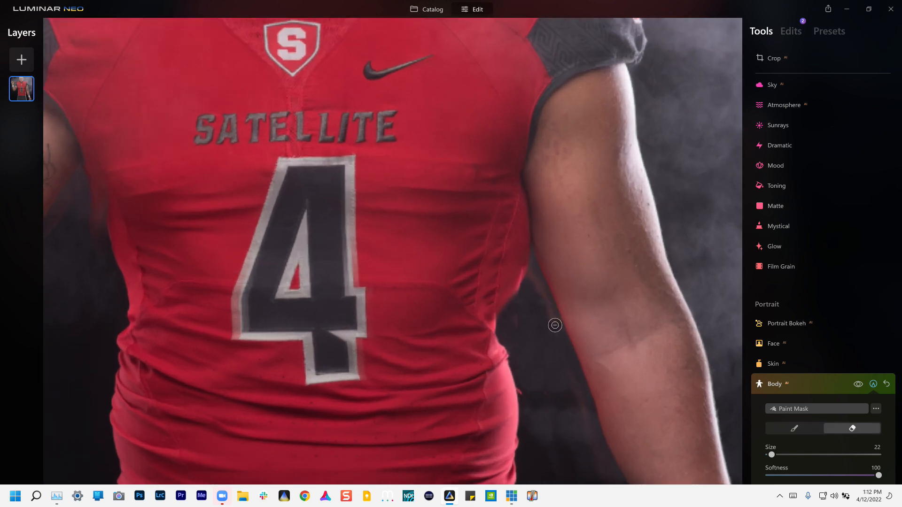
mouse_move(553, 325)
mouse_down()
mouse_move(562, 346)
mouse_move(554, 331)
mouse_up()
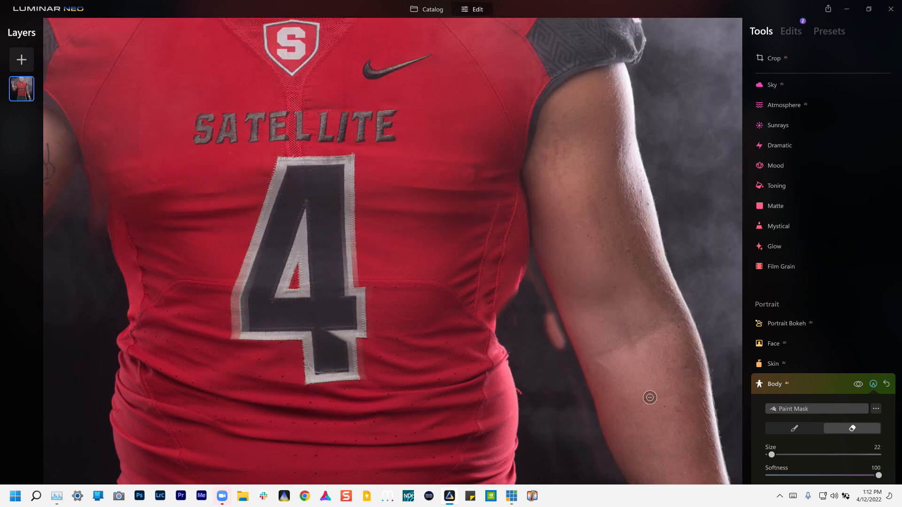
click(794, 429)
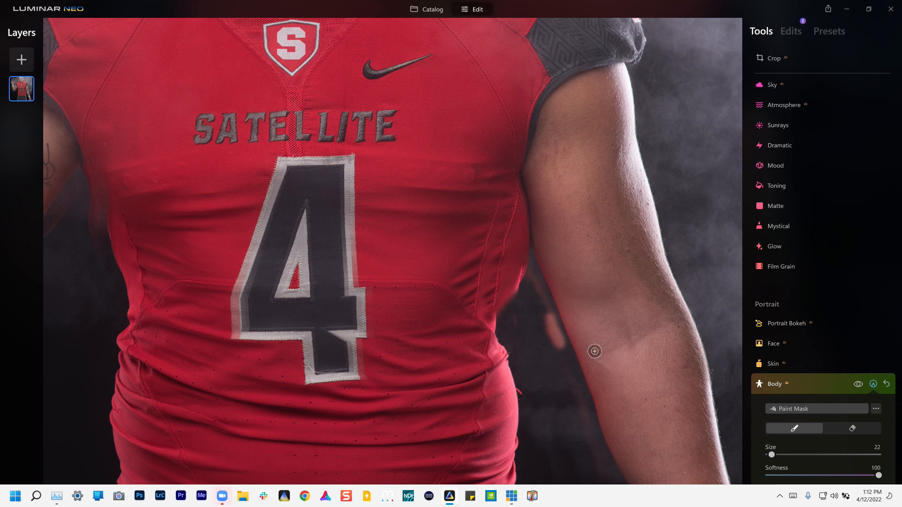
mouse_move(556, 334)
mouse_down()
mouse_move(562, 353)
mouse_move(548, 315)
mouse_move(559, 346)
mouse_up()
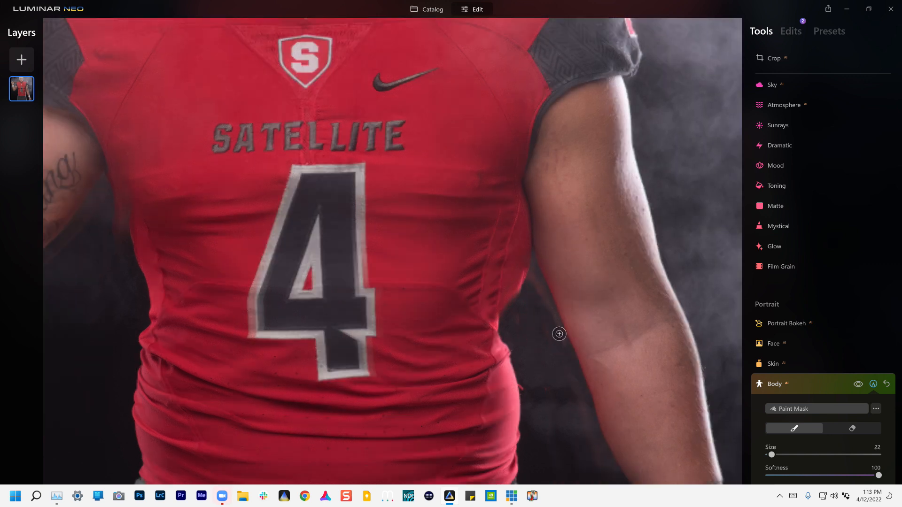
drag(570, 359, 571, 369)
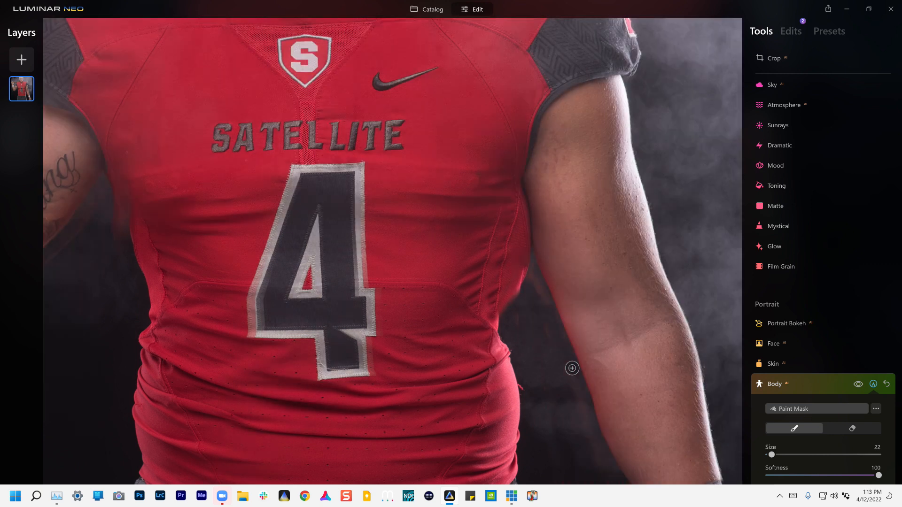
mouse_move(548, 311)
mouse_down()
mouse_move(557, 337)
mouse_move(551, 322)
mouse_up()
click(853, 387)
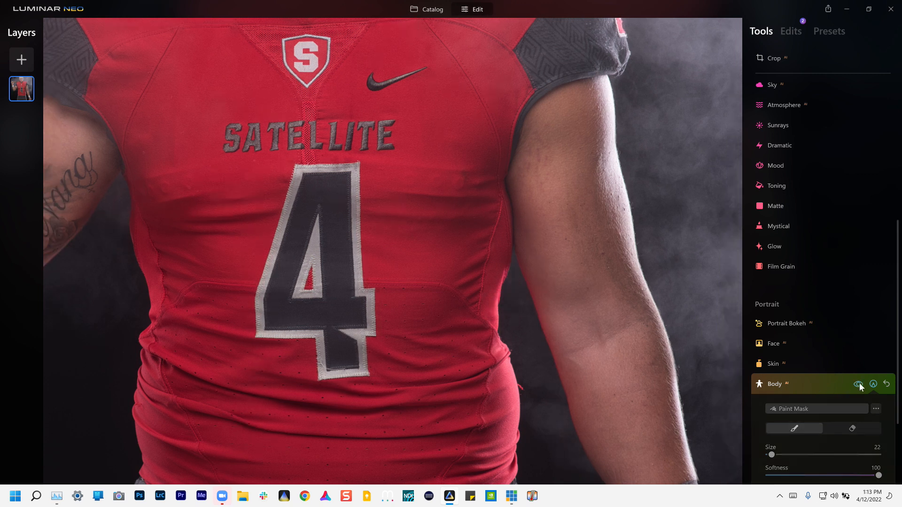
click(859, 385)
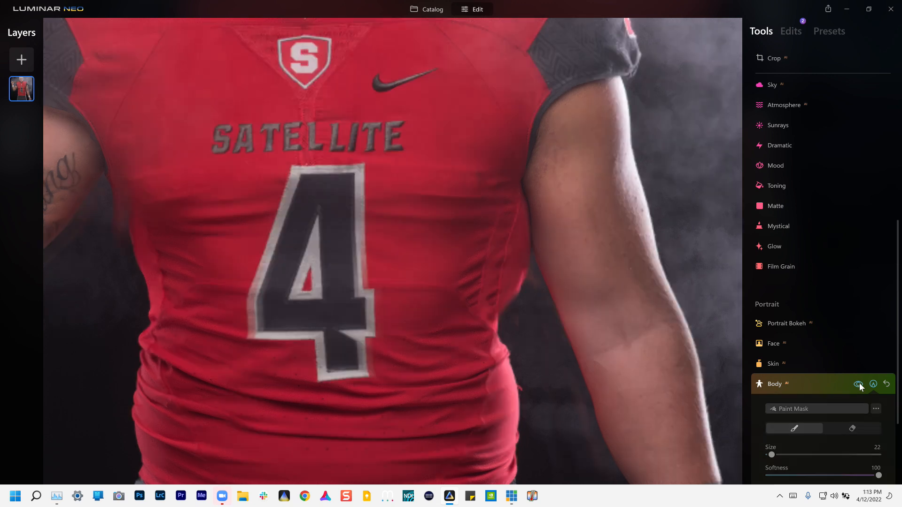
click(859, 386)
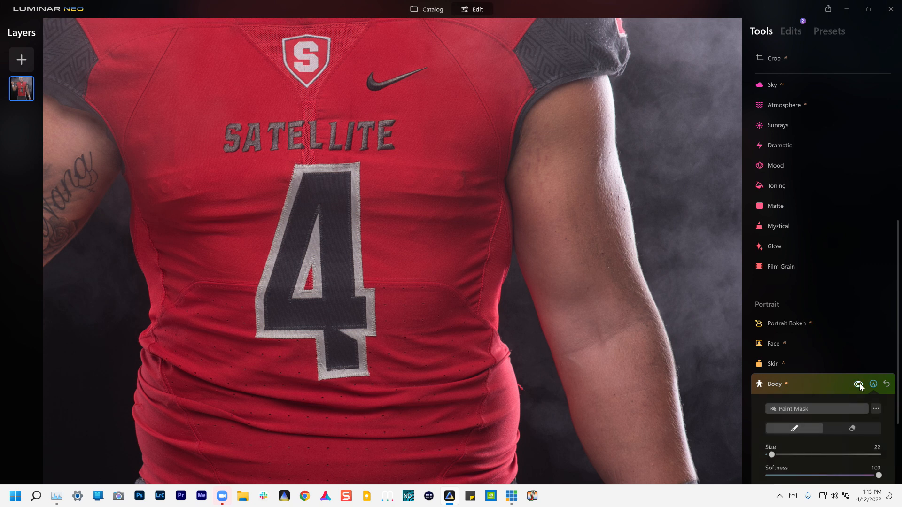
click(859, 385)
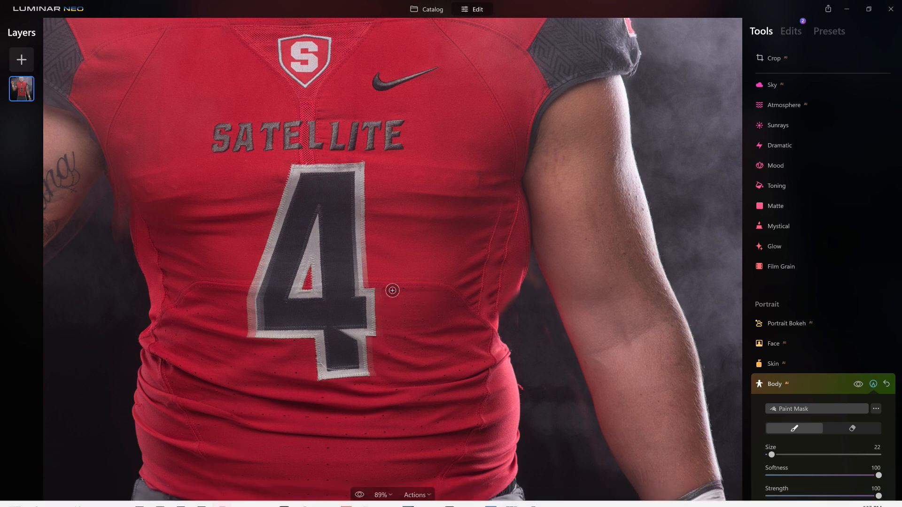
scroll(392, 290, down, 2)
scroll(392, 291, down, 3)
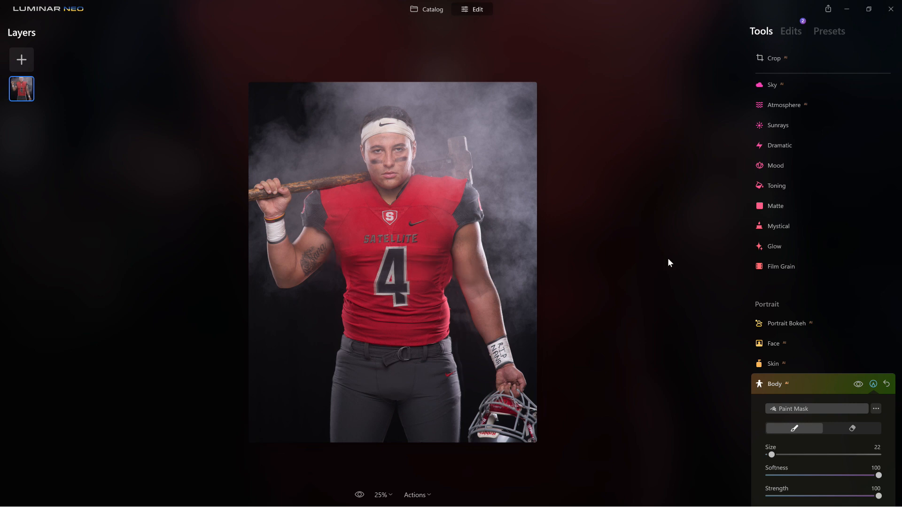
click(780, 145)
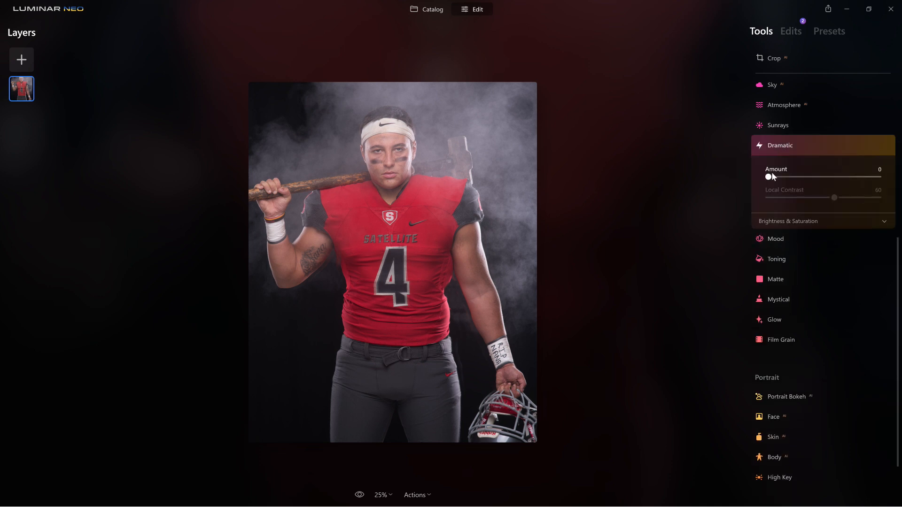
- Raise Dramatic Amount to 66, then set Brightness 1 and Saturation 14
drag(769, 178, 816, 179)
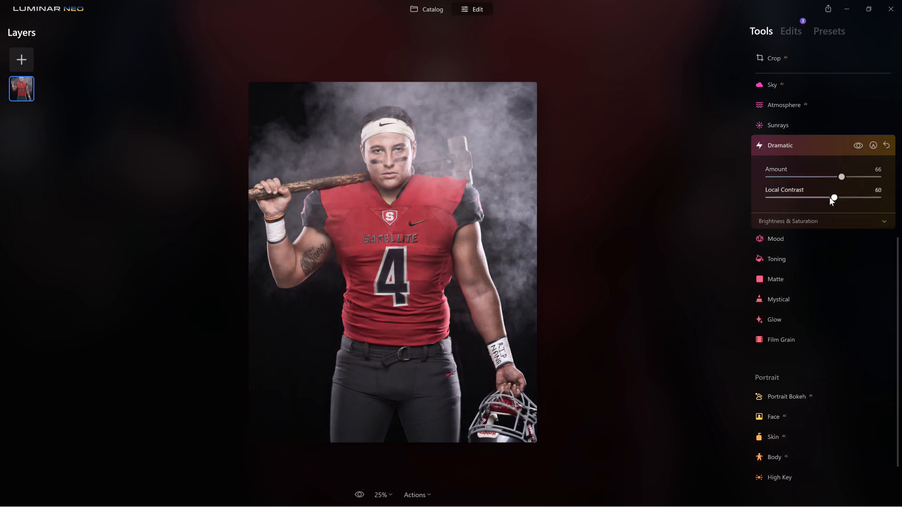
click(797, 225)
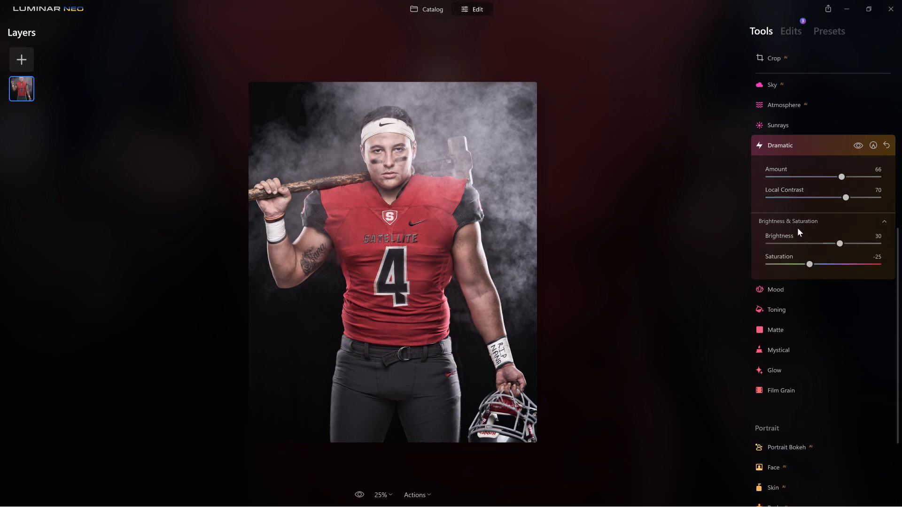
drag(840, 244, 824, 246)
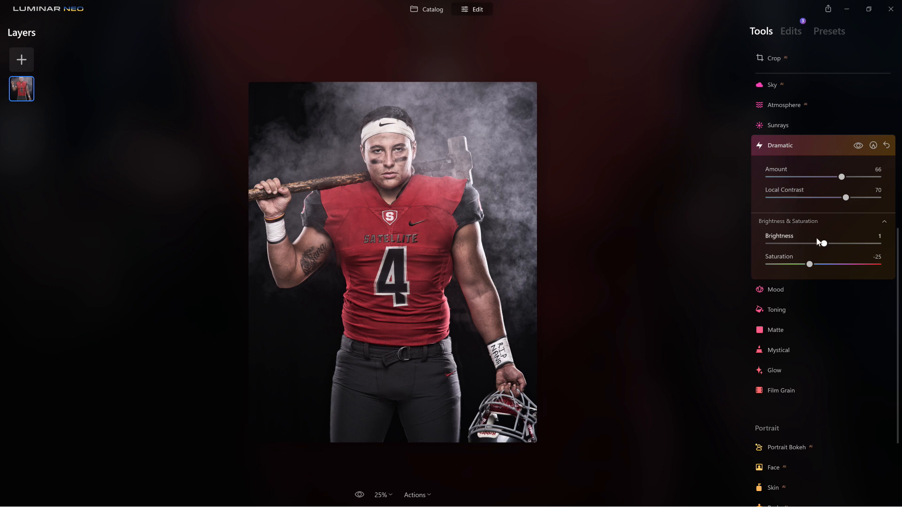
drag(810, 265, 832, 267)
click(790, 147)
- Give Structure Amount 42 and Boost 45, then collapse its settings
scroll(788, 146, up, 6)
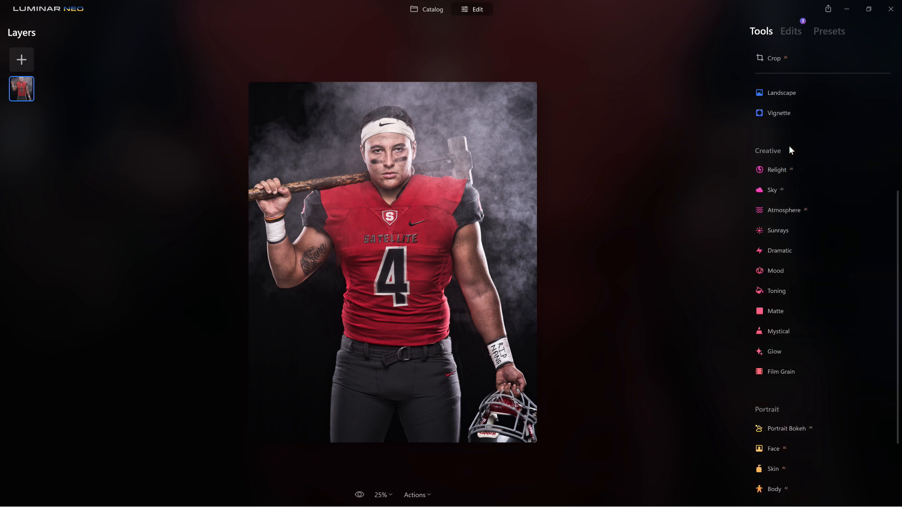
click(782, 172)
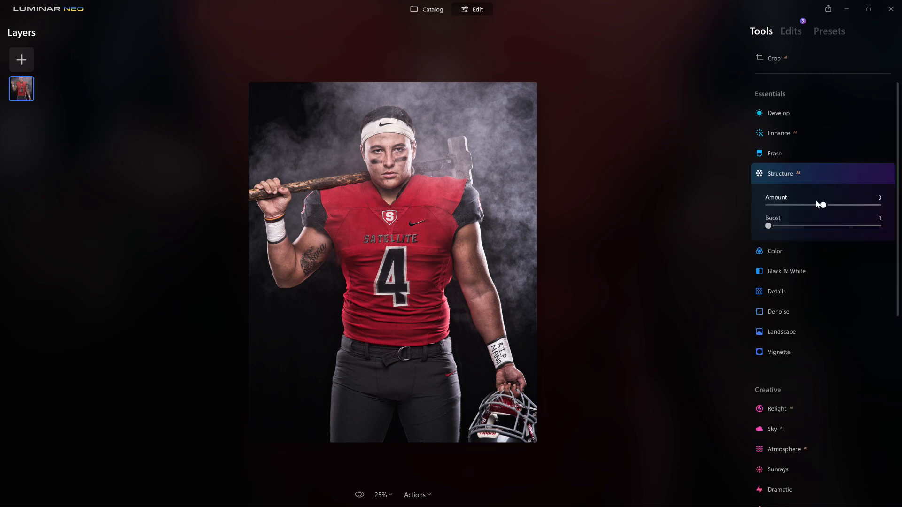
drag(833, 206, 847, 206)
drag(772, 227, 819, 228)
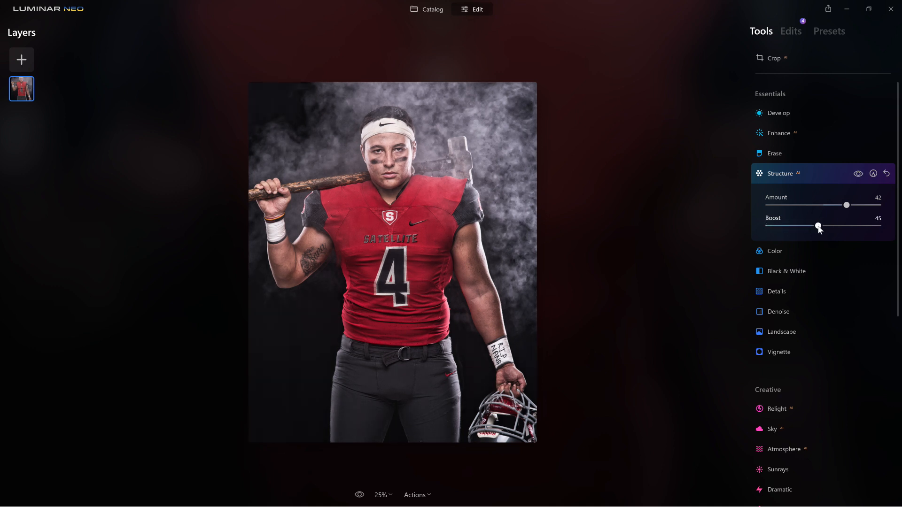
click(785, 173)
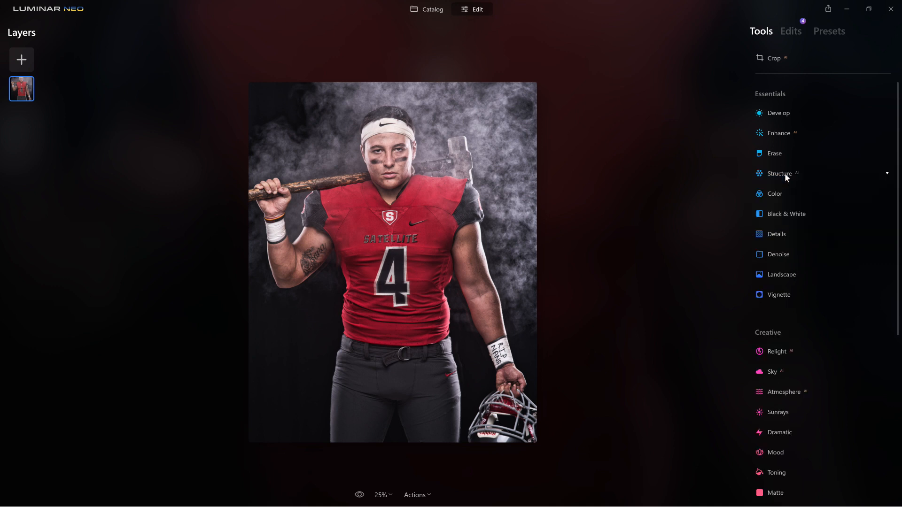
click(781, 293)
- Centre a dark vignette on the player's face with Amount -73 and Size 12
click(813, 321)
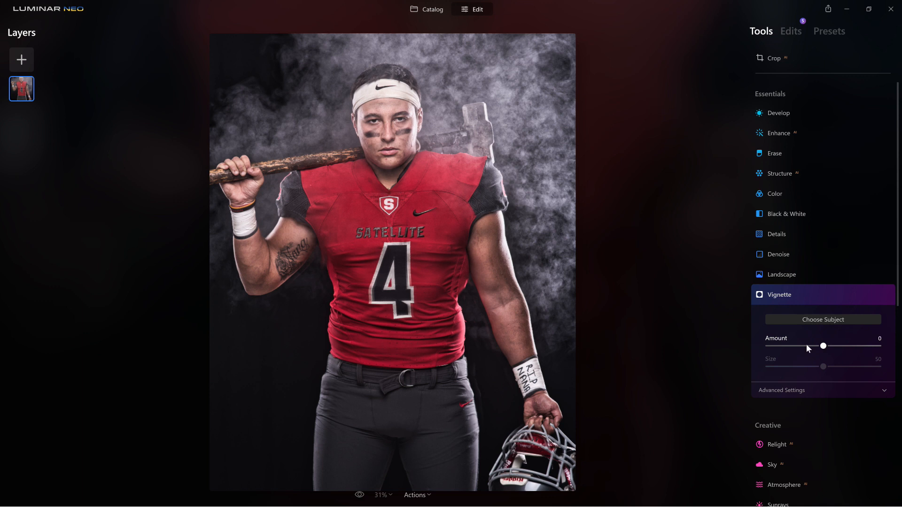
drag(797, 345, 783, 346)
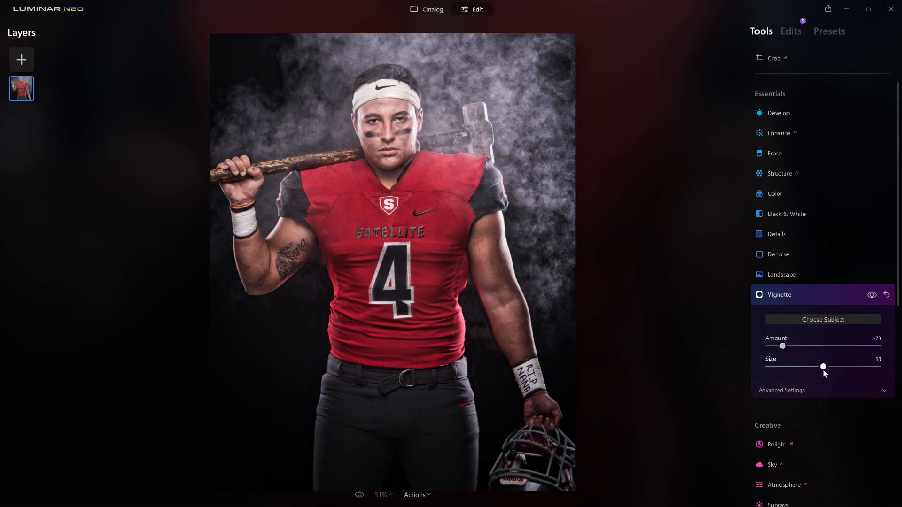
drag(823, 367, 782, 369)
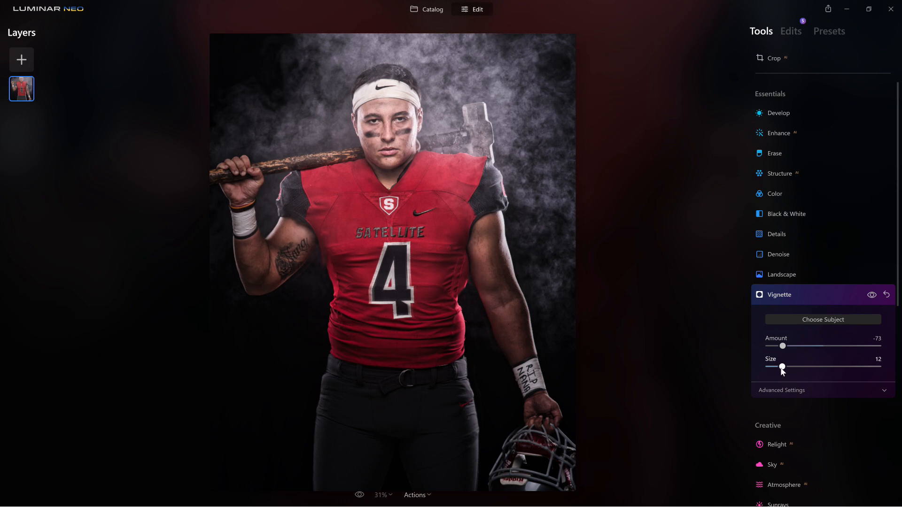
click(773, 296)
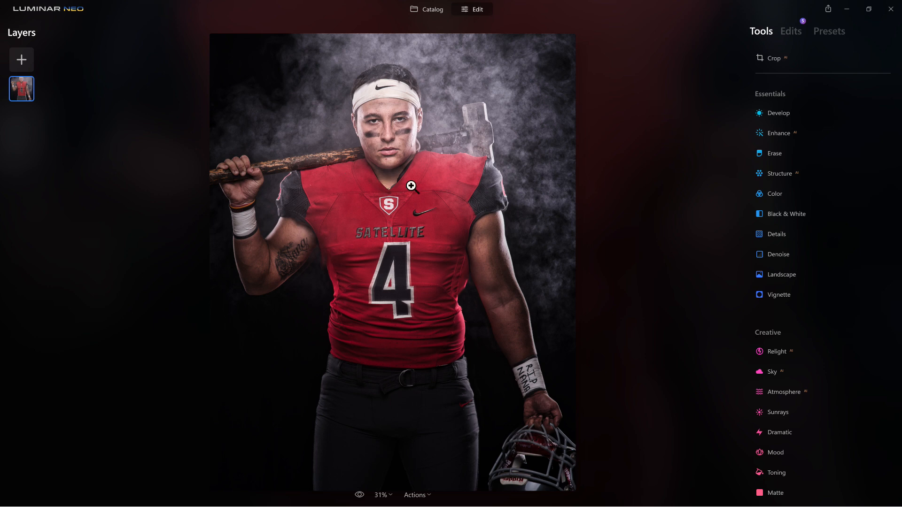
click(775, 470)
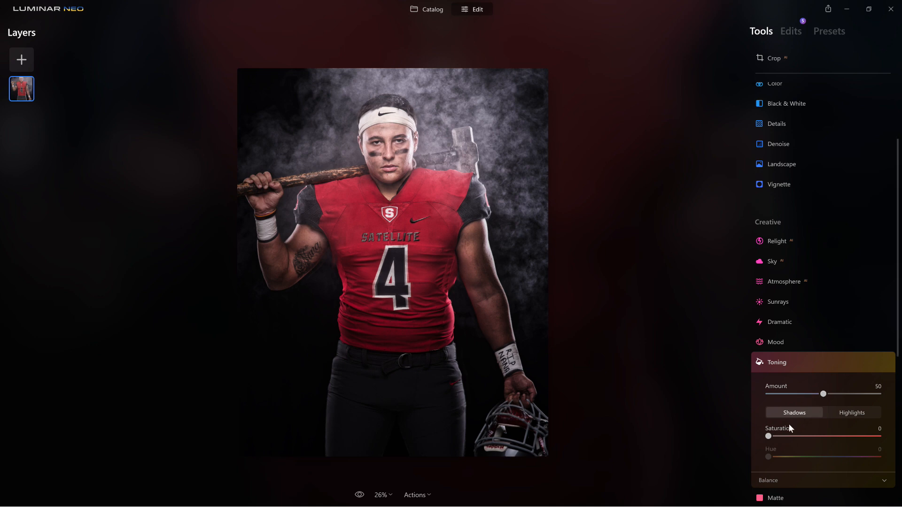
- Tint shadows blue-violet (Saturation 63, Hue 257) and highlights at Saturation 61, Hue 209
drag(769, 436, 845, 458)
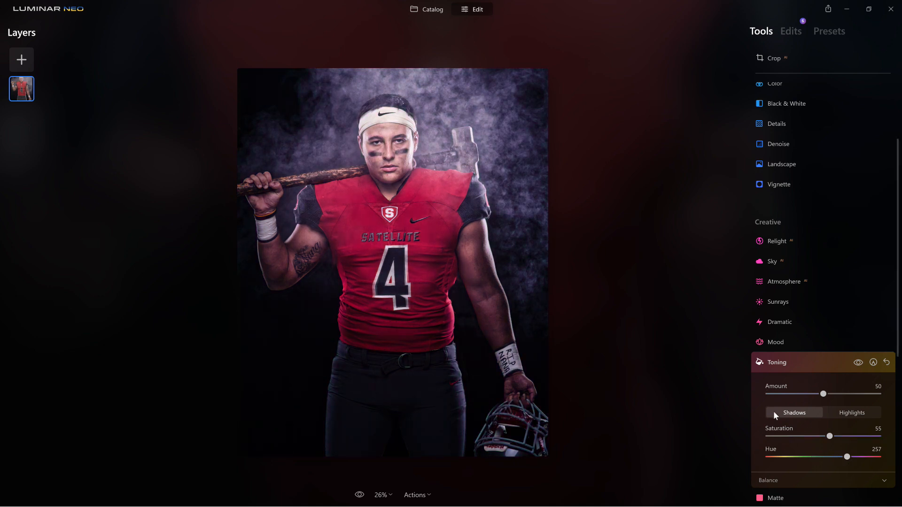
drag(831, 436, 845, 436)
drag(850, 438, 856, 437)
click(839, 413)
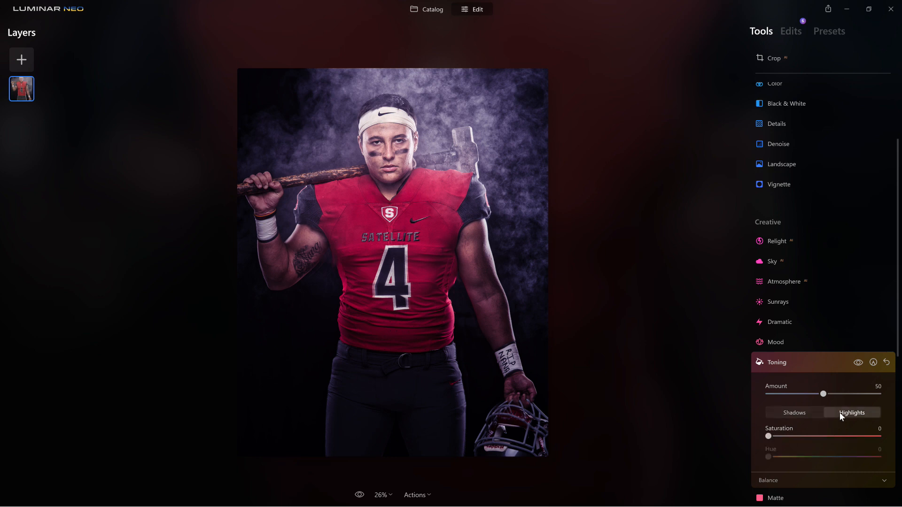
drag(768, 437, 844, 437)
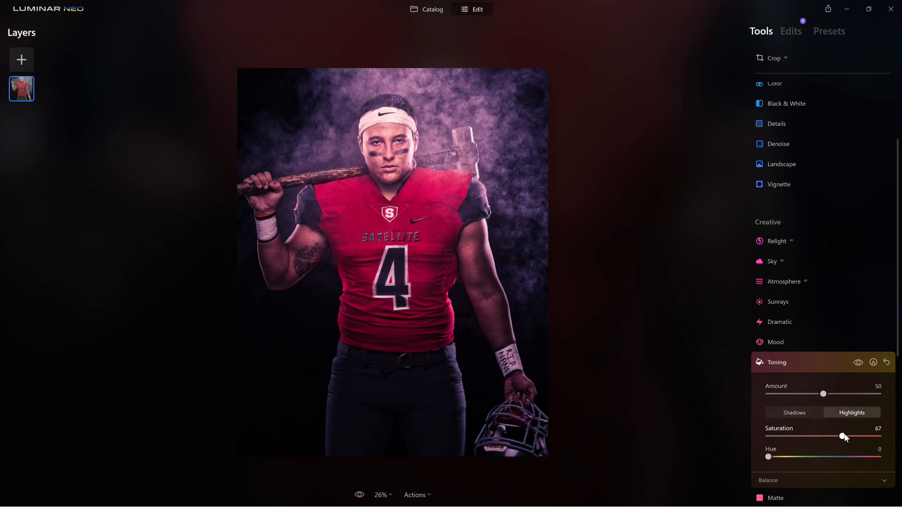
drag(767, 457, 832, 458)
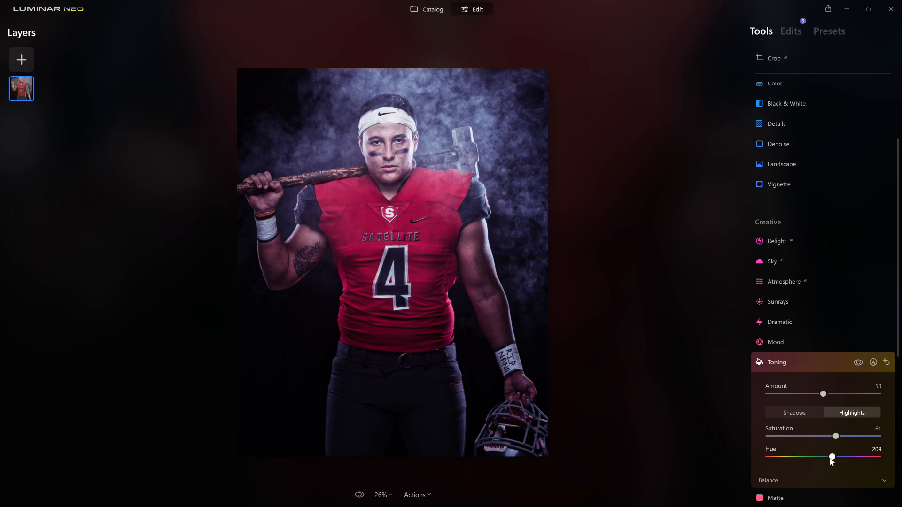
- Mask the Toning off the player's face, jersey and shoulder with a size-106 eraser brush
click(874, 363)
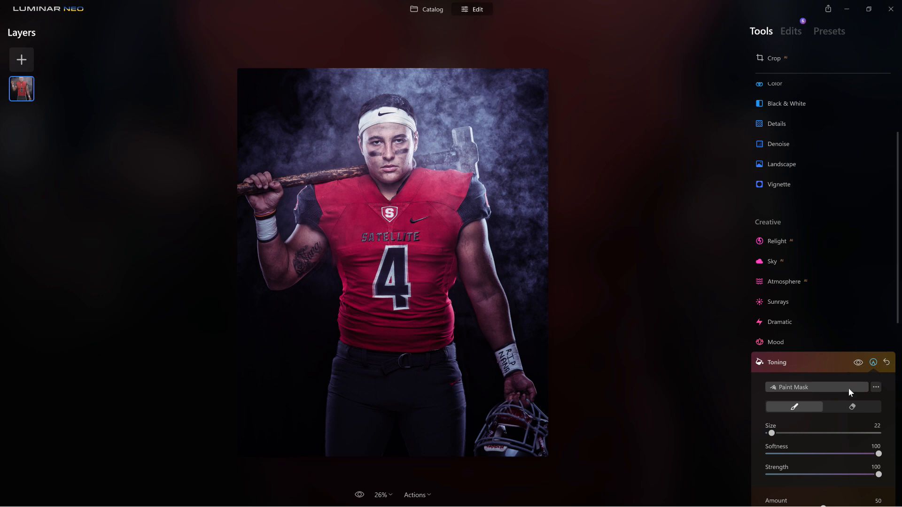
click(852, 407)
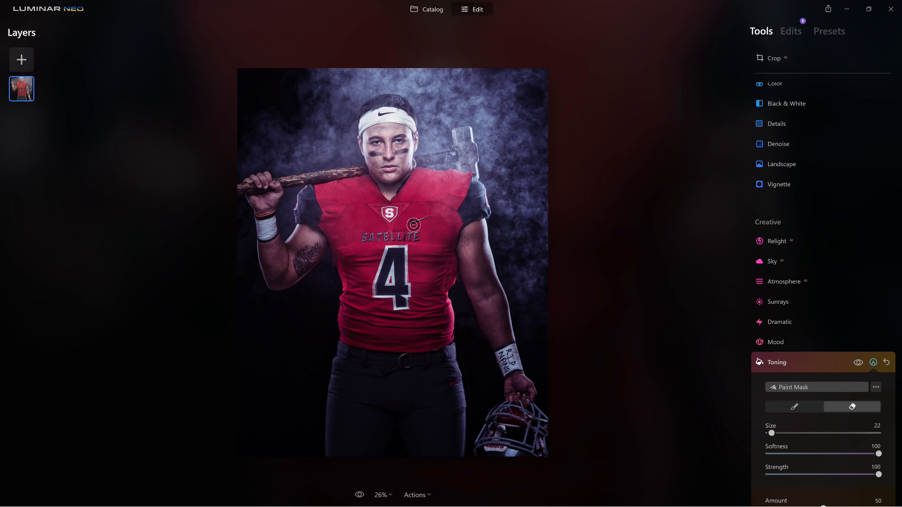
key(bracketright)
key(bracketright)
key(bracketright)
key(bracketright)
key(bracketright)
key(bracketright)
key(bracketright)
key(bracketright)
mouse_move(371, 143)
mouse_down()
mouse_move(373, 166)
mouse_move(372, 122)
mouse_move(373, 176)
mouse_move(395, 189)
mouse_up()
mouse_move(359, 209)
mouse_down()
mouse_move(365, 297)
mouse_move(399, 253)
mouse_move(412, 323)
mouse_move(400, 337)
mouse_up()
mouse_move(404, 184)
mouse_down()
mouse_move(374, 309)
mouse_move(351, 225)
mouse_move(327, 185)
mouse_move(357, 306)
mouse_move(429, 306)
mouse_up()
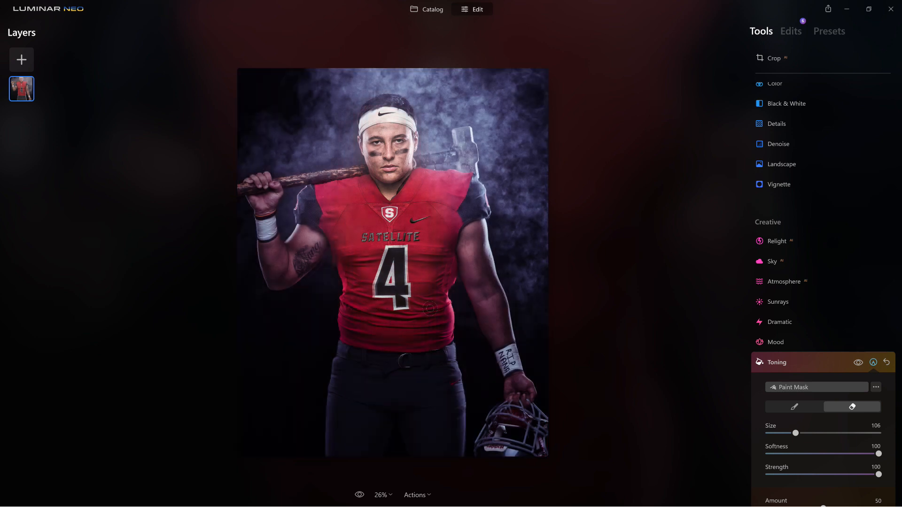
drag(375, 285, 374, 289)
- Darken the whole photo in Develop with Shadows -30 and Exposure -0.85
click(781, 362)
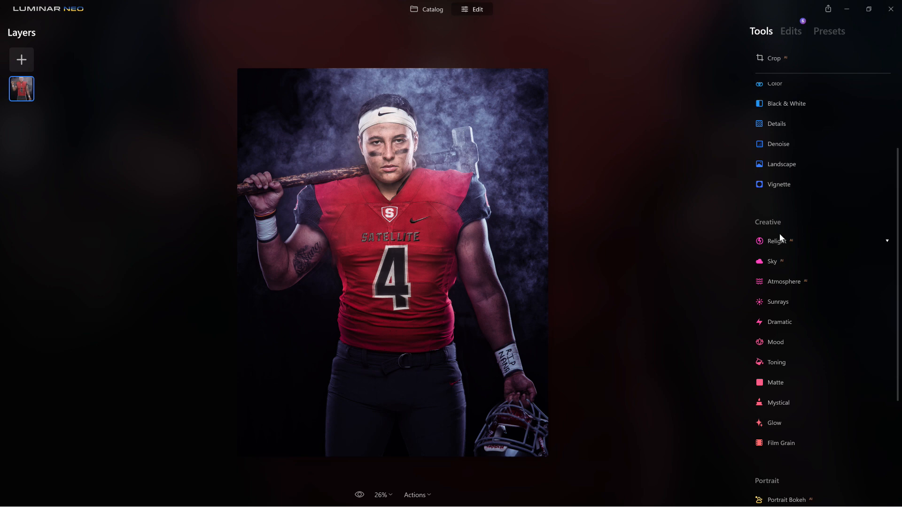
scroll(780, 233, up, 3)
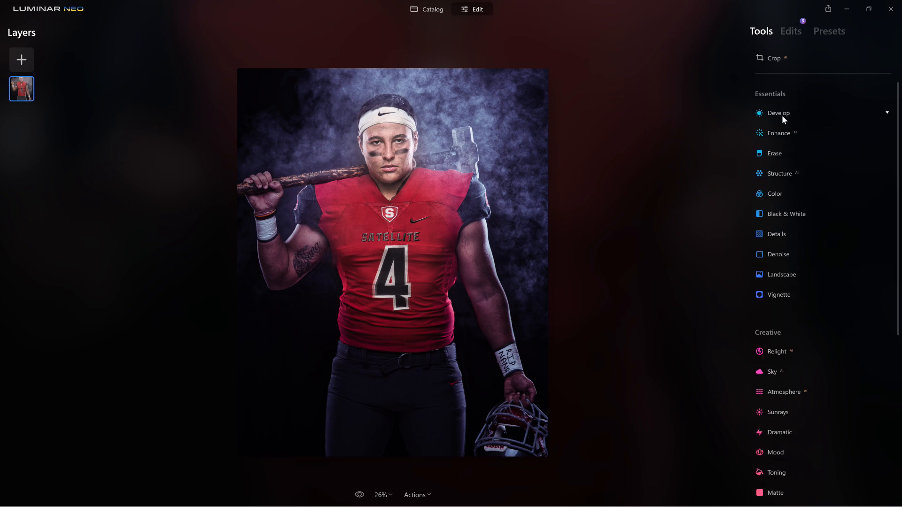
click(783, 116)
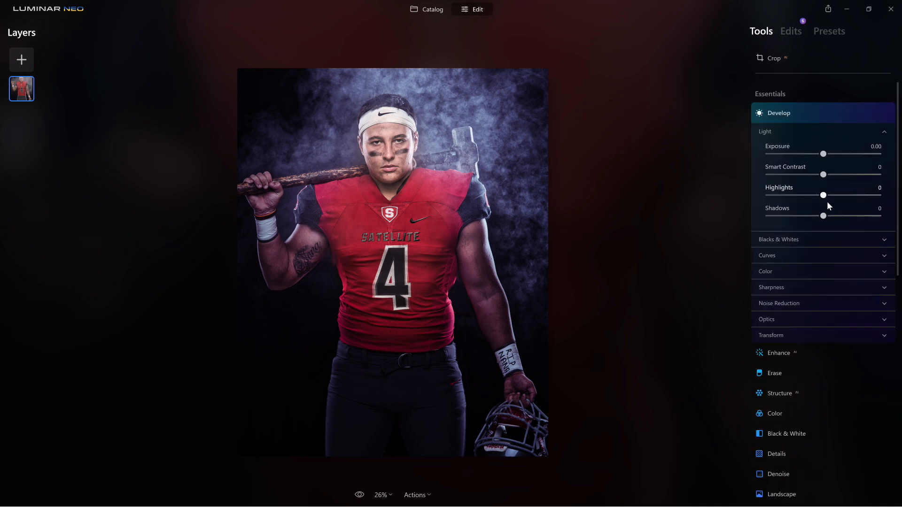
drag(824, 216, 806, 216)
mouse_move(823, 153)
mouse_down()
mouse_move(806, 154)
mouse_move(813, 153)
mouse_up()
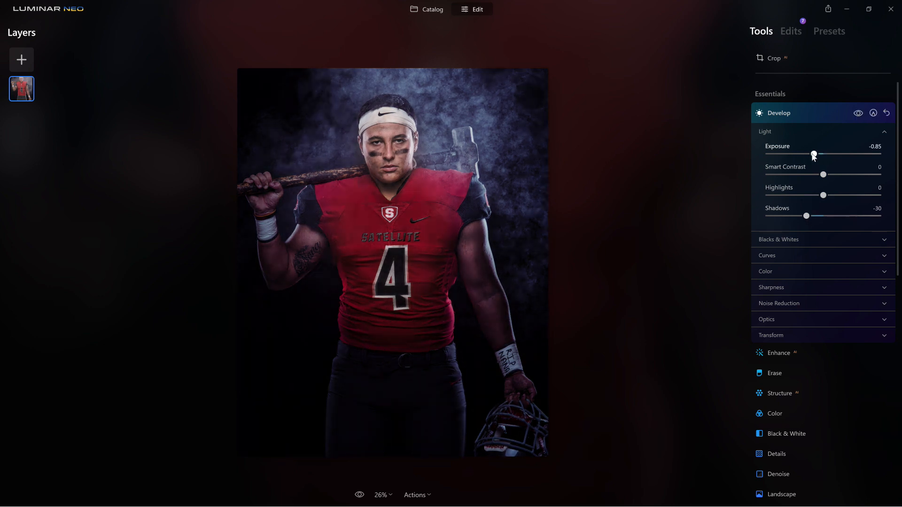
- Paint a Develop mask over the legs, hips, helmet and bottom edges of the photo
click(873, 113)
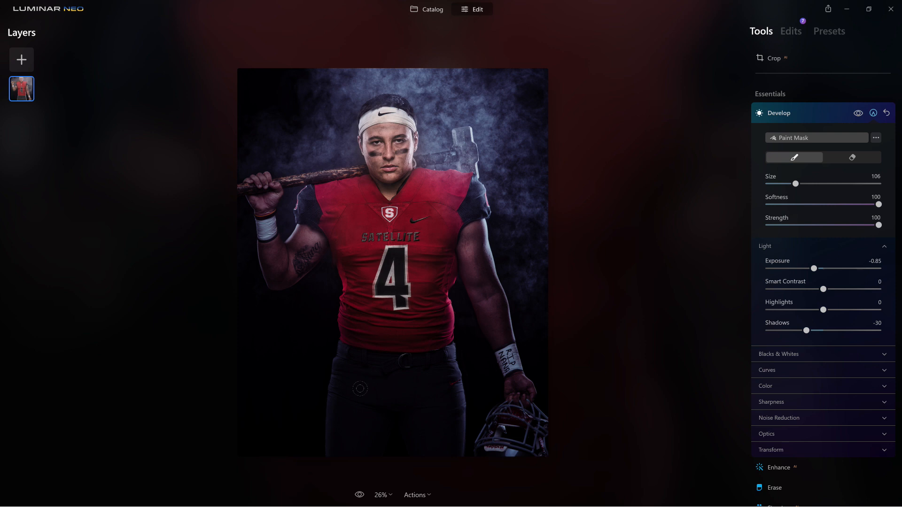
drag(406, 397, 393, 383)
mouse_move(269, 346)
mouse_down()
mouse_move(430, 346)
mouse_move(410, 345)
mouse_move(425, 357)
mouse_move(429, 389)
mouse_move(447, 418)
mouse_move(525, 422)
mouse_up()
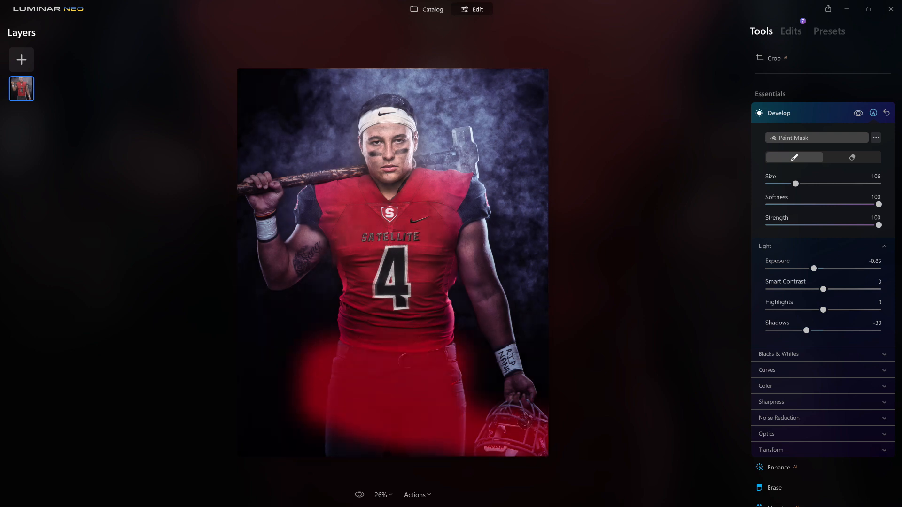
mouse_move(454, 382)
mouse_down()
mouse_move(486, 395)
mouse_move(449, 347)
mouse_up()
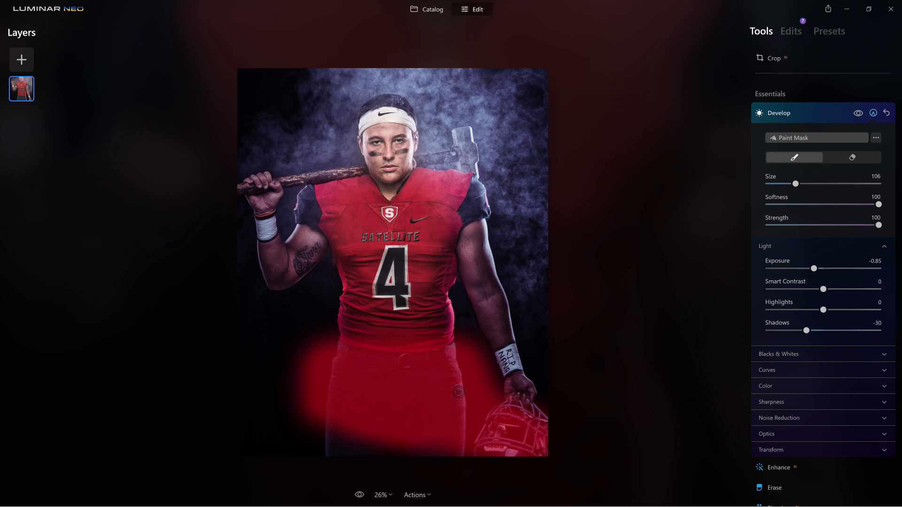
mouse_move(281, 431)
mouse_down()
mouse_move(247, 425)
mouse_move(233, 411)
mouse_move(212, 359)
mouse_move(362, 355)
mouse_up()
mouse_move(200, 354)
mouse_down()
mouse_move(440, 350)
mouse_move(445, 387)
mouse_move(471, 417)
mouse_up()
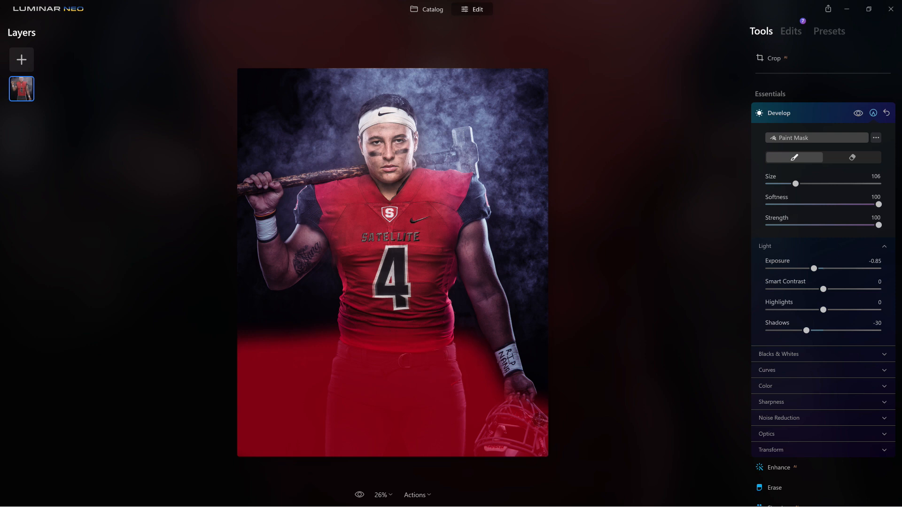
drag(539, 420, 557, 437)
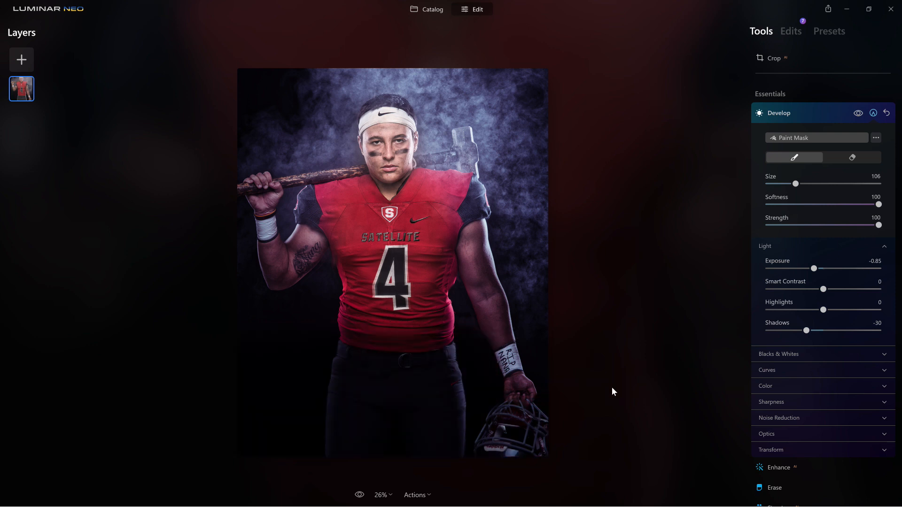
mouse_move(372, 330)
mouse_down()
mouse_move(237, 350)
mouse_move(386, 369)
mouse_move(442, 413)
mouse_move(299, 360)
mouse_move(274, 326)
mouse_move(183, 325)
mouse_up()
mouse_move(384, 310)
mouse_down()
mouse_move(225, 311)
mouse_move(423, 322)
mouse_up()
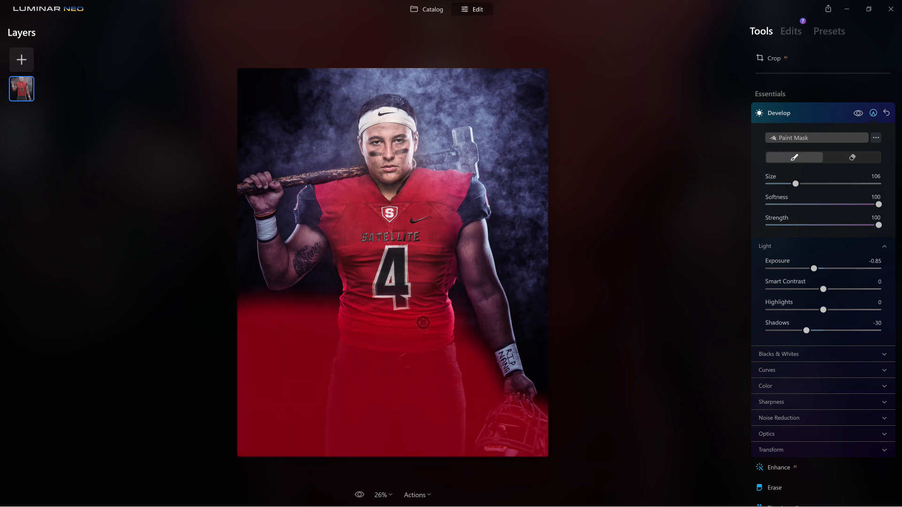
click(844, 155)
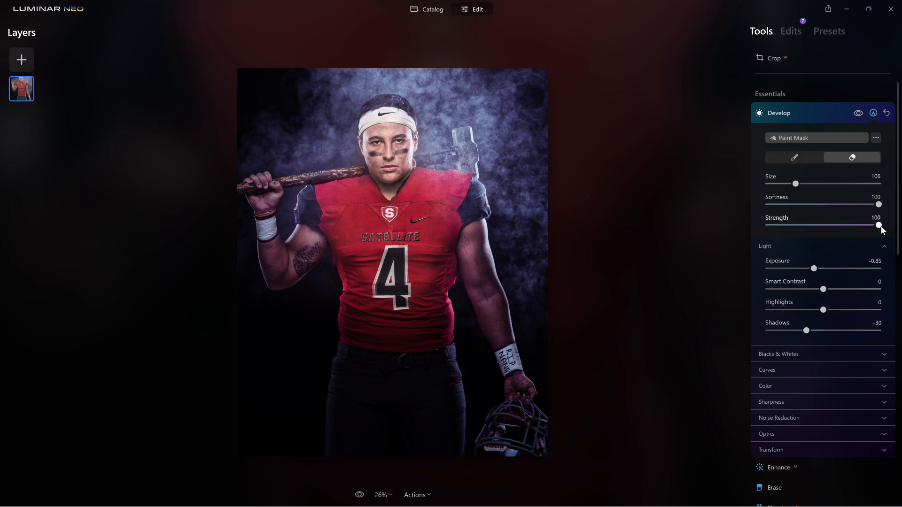
- Partly erase the darkening over the lower torso and wristband at eraser strength 39
drag(879, 226, 809, 228)
mouse_move(444, 279)
mouse_down()
mouse_move(440, 315)
mouse_move(336, 316)
mouse_move(207, 285)
mouse_up()
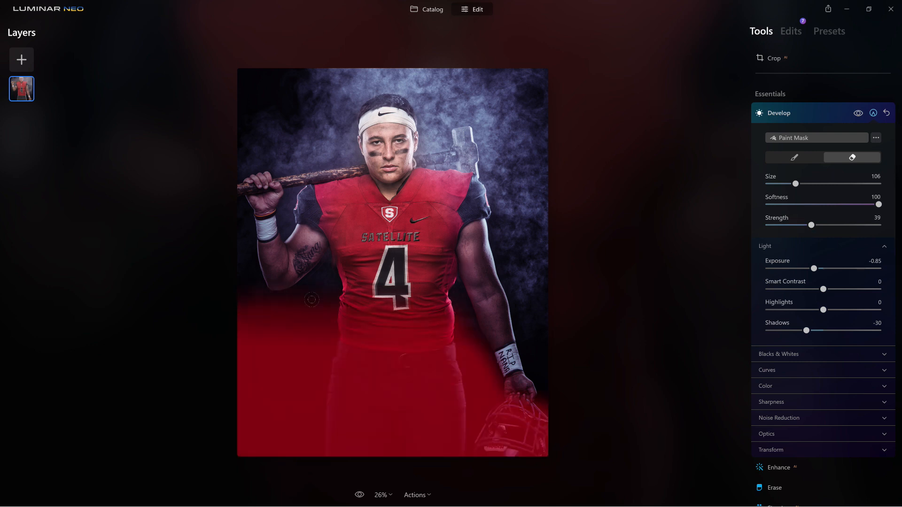
drag(521, 293, 645, 320)
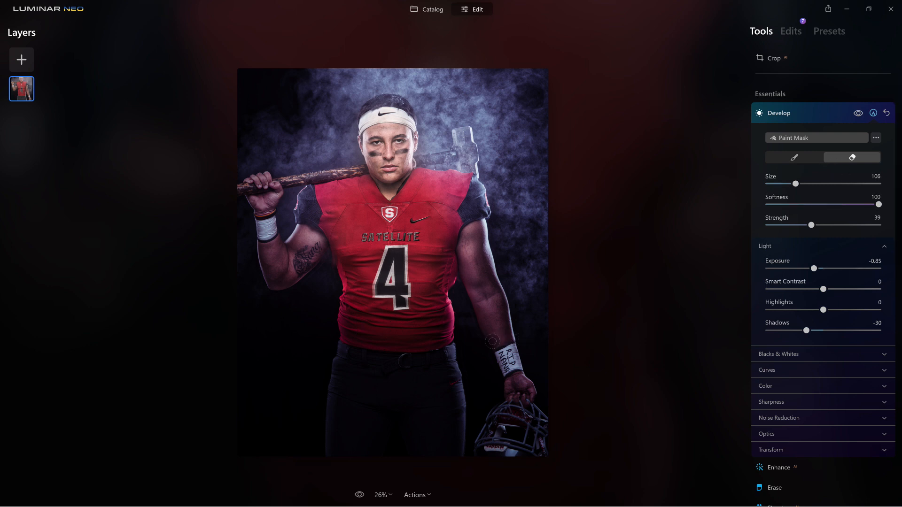
drag(503, 361, 648, 357)
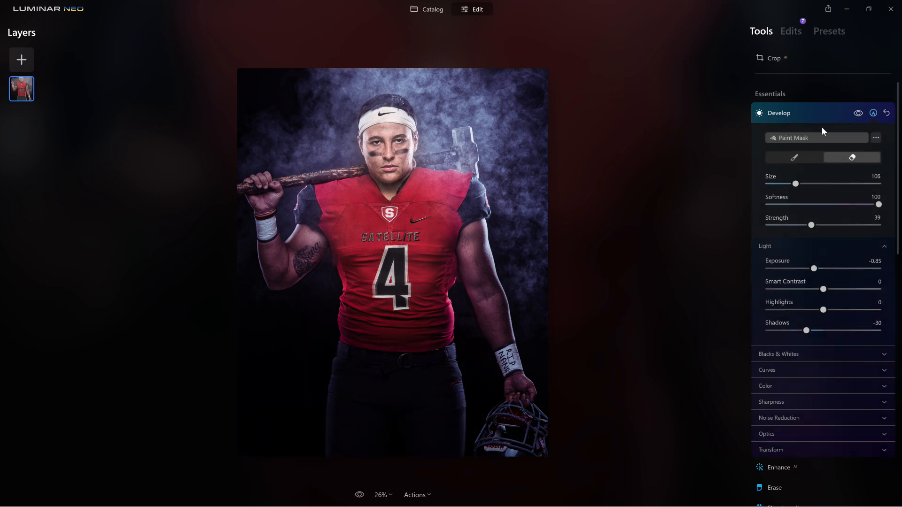
click(783, 113)
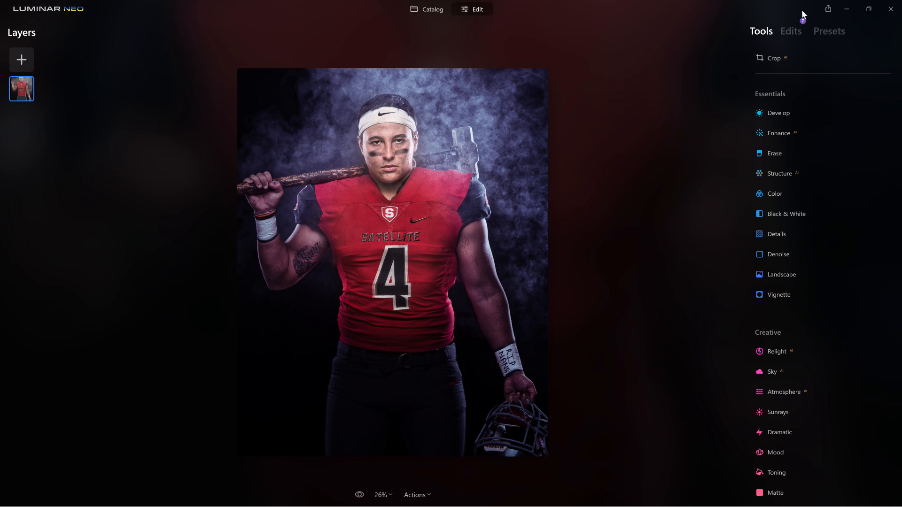
scroll(418, 390, down, 1)
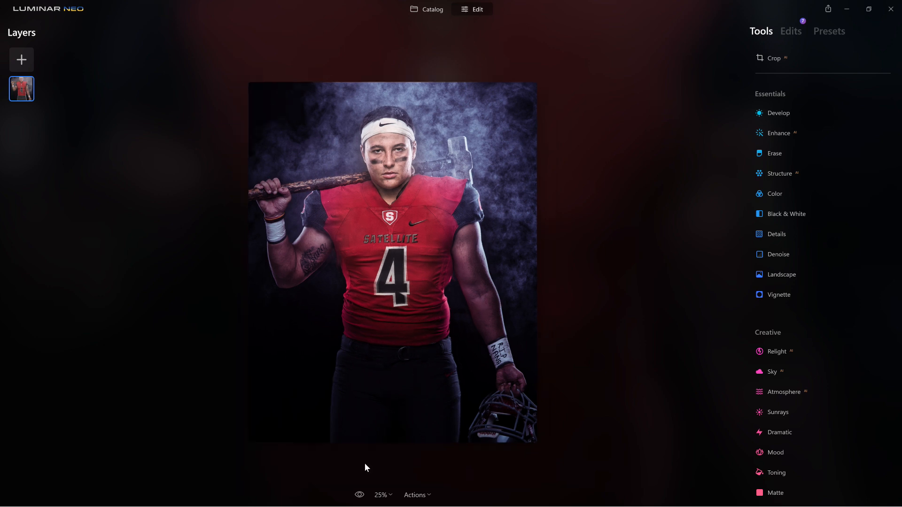
click(359, 495)
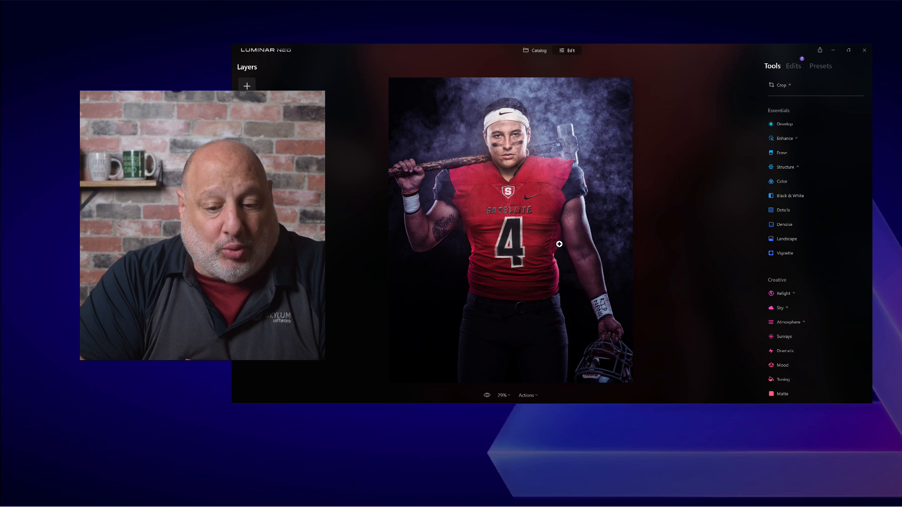
- Pull a new Develop Exposure far negative, to about -2.3, nearly blacking out the photo
scroll(560, 258, up, 4)
scroll(557, 242, up, 1)
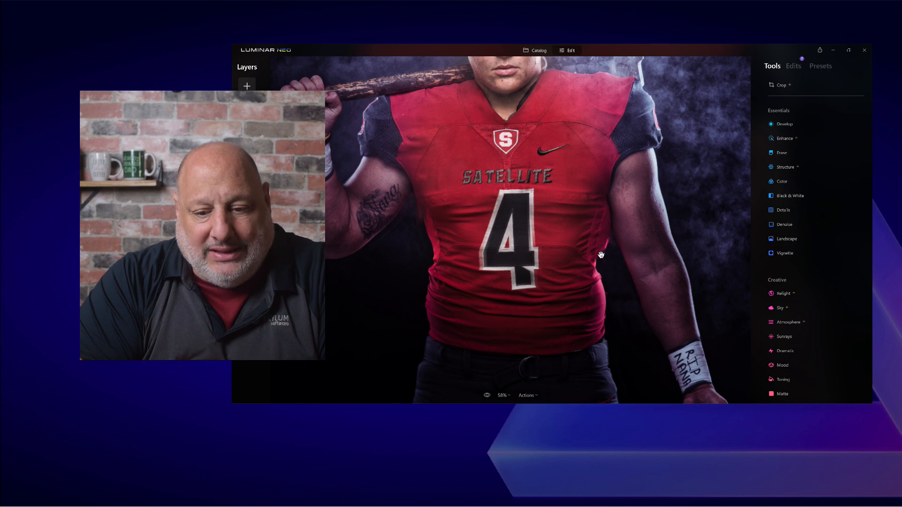
click(792, 126)
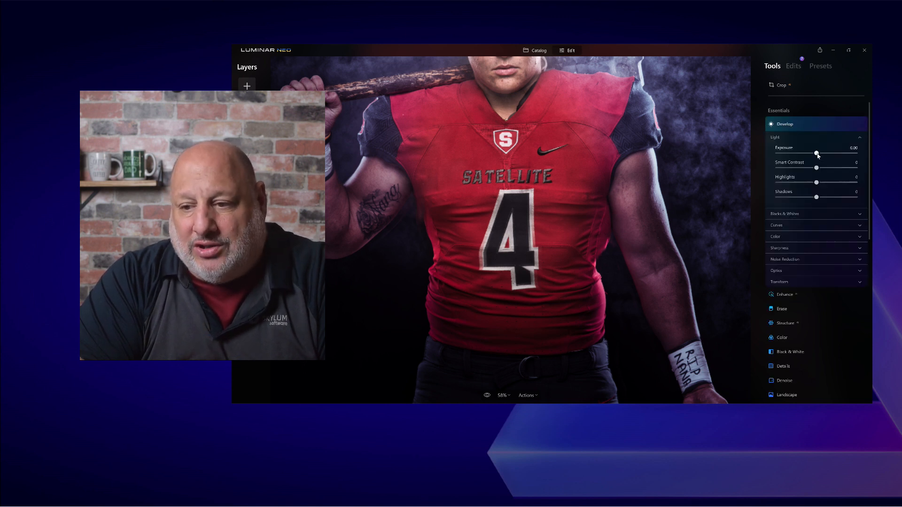
mouse_move(790, 153)
mouse_down()
mouse_move(775, 153)
mouse_move(793, 155)
mouse_up()
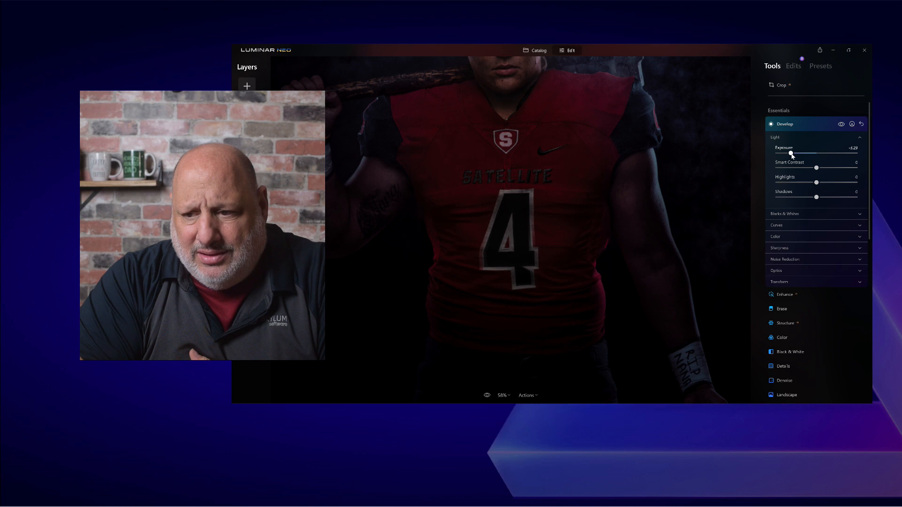
- Add a Develop paint mask, dab a lower-left spot, and brush the jersey's right edge at size 34
click(852, 125)
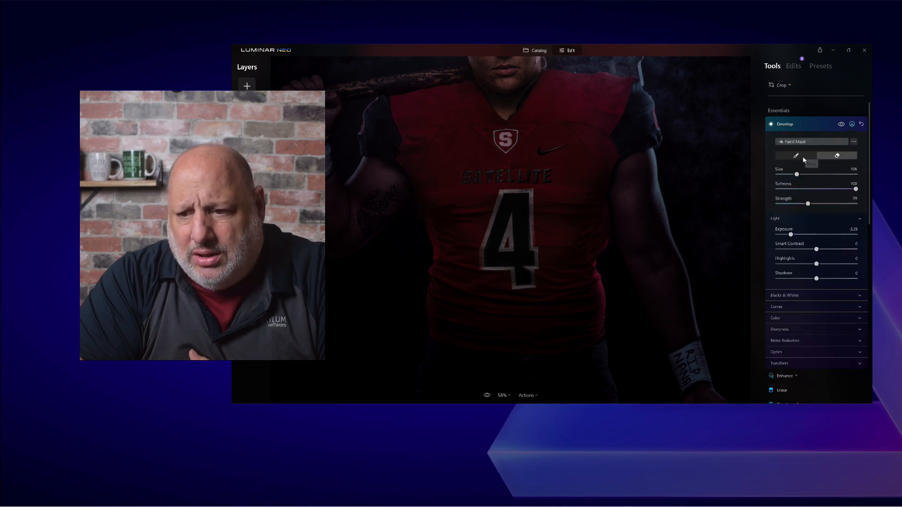
click(796, 155)
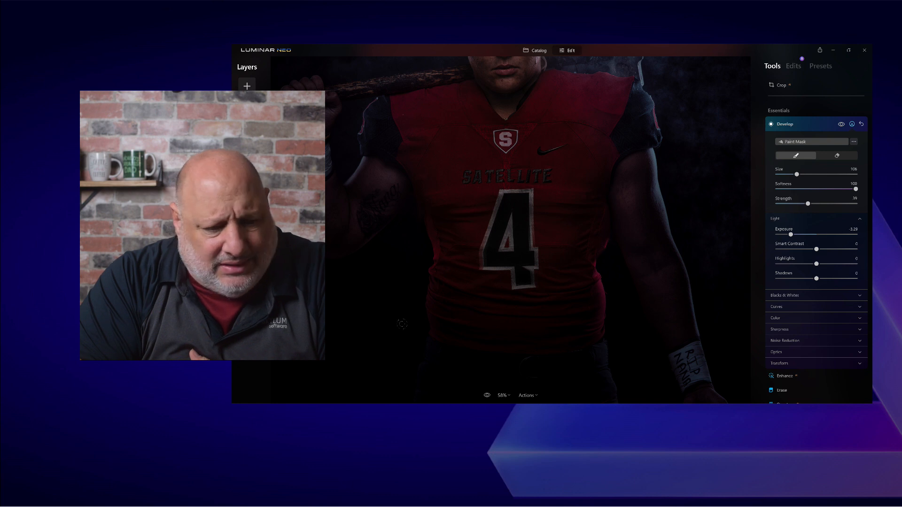
click(355, 352)
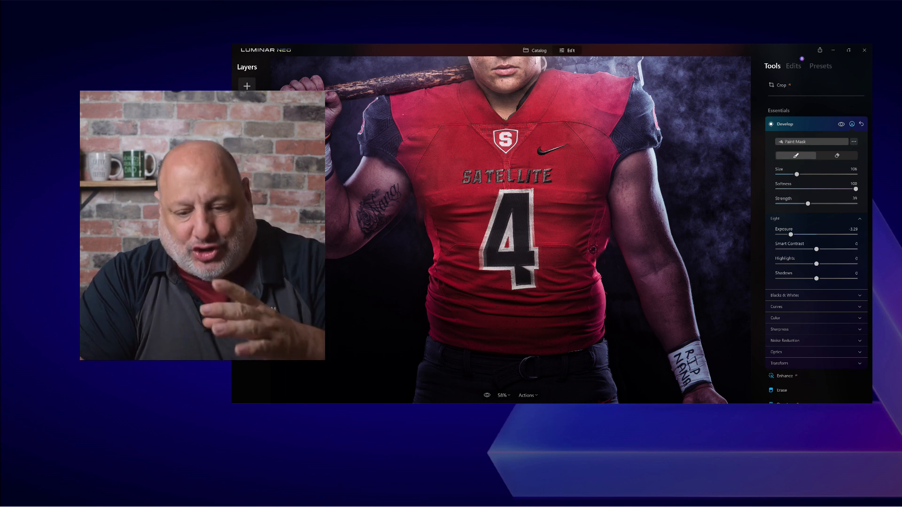
key(bracketleft)
key(bracketleft)
key(bracketleft)
key(bracketleft)
key(bracketleft)
key(bracketleft)
key(bracketleft)
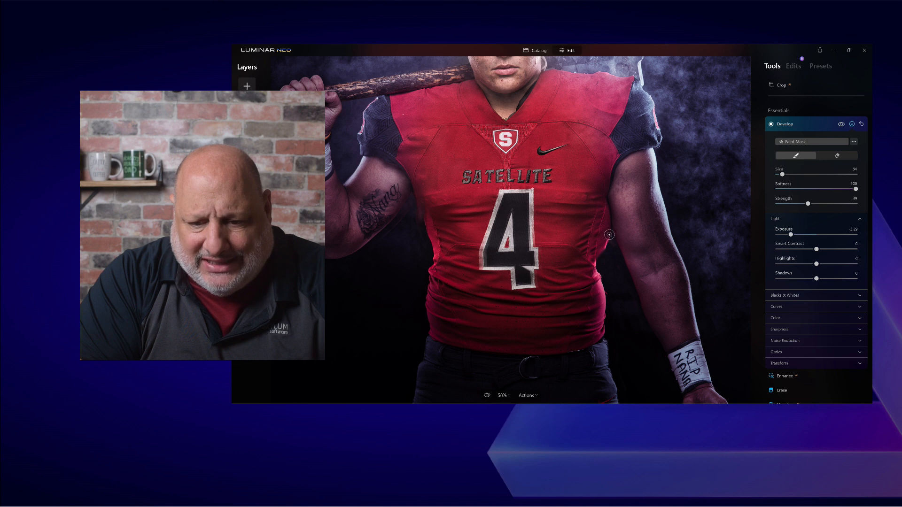
mouse_move(606, 243)
mouse_down()
mouse_move(609, 236)
mouse_move(601, 257)
mouse_up()
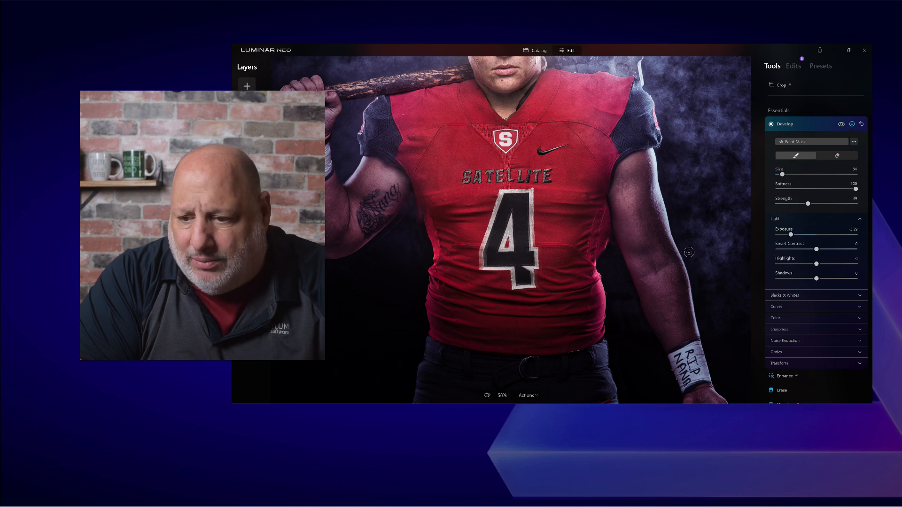
- Raise brush strength to 100 and repaint the darkening beside the jersey's right edge
drag(808, 203, 812, 203)
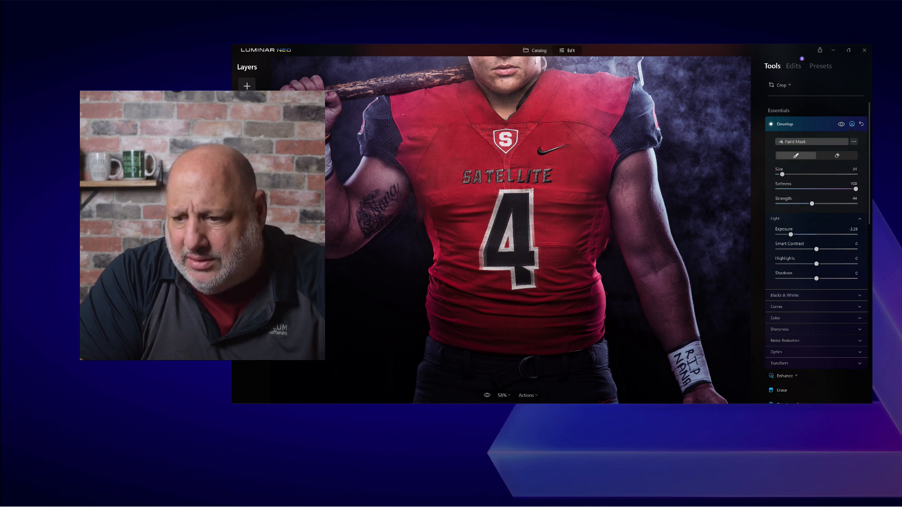
drag(812, 204, 856, 204)
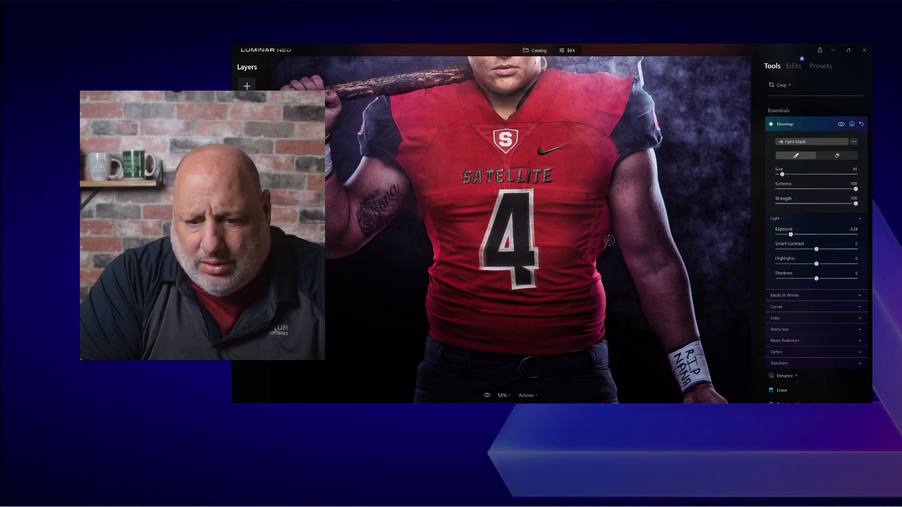
mouse_move(603, 250)
mouse_down()
mouse_move(599, 256)
mouse_move(611, 255)
mouse_up()
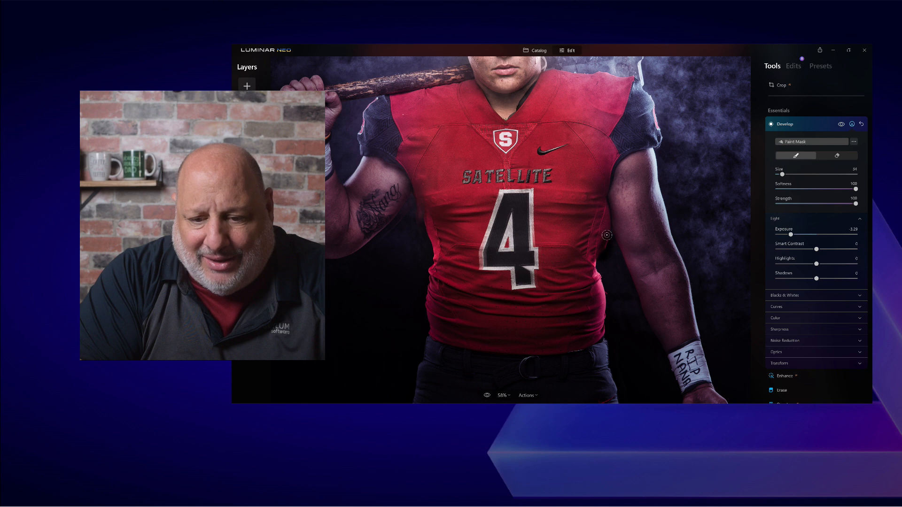
drag(604, 251, 607, 258)
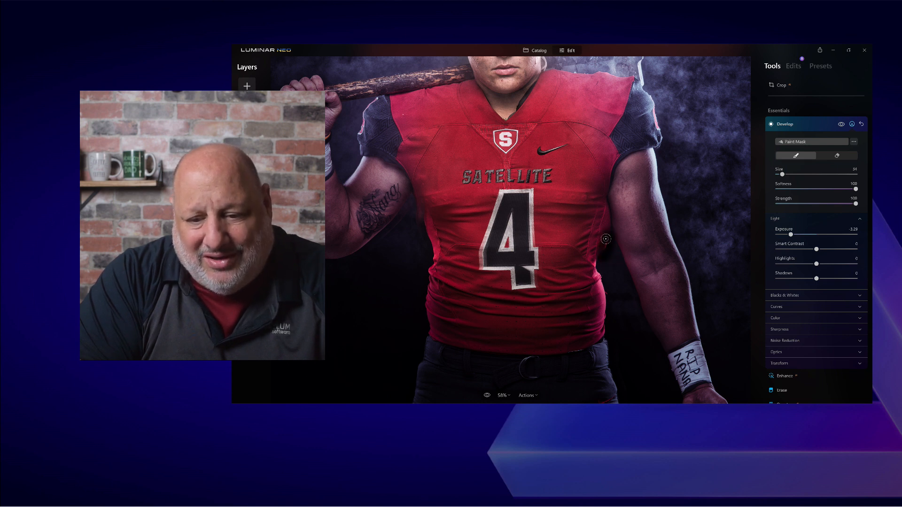
drag(613, 266, 614, 269)
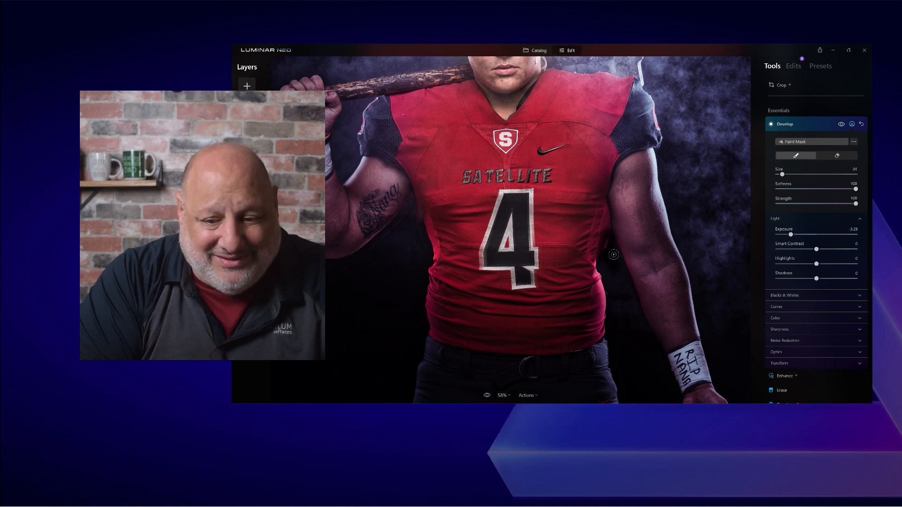
mouse_move(610, 249)
mouse_down()
mouse_move(609, 242)
mouse_move(606, 253)
mouse_up()
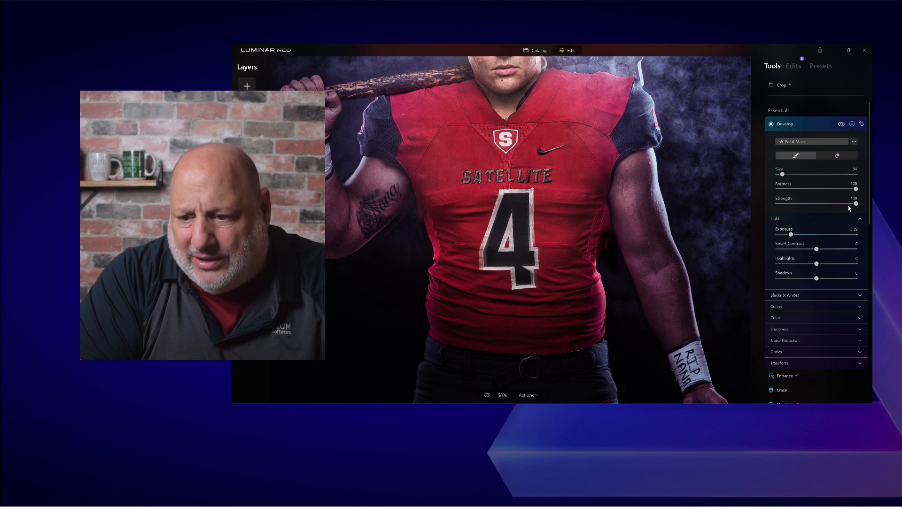
- Set masked Exposure -5.00 and Shadows -82, then paint the arm's edge with a size-10 brush
drag(791, 235, 767, 236)
drag(816, 280, 784, 279)
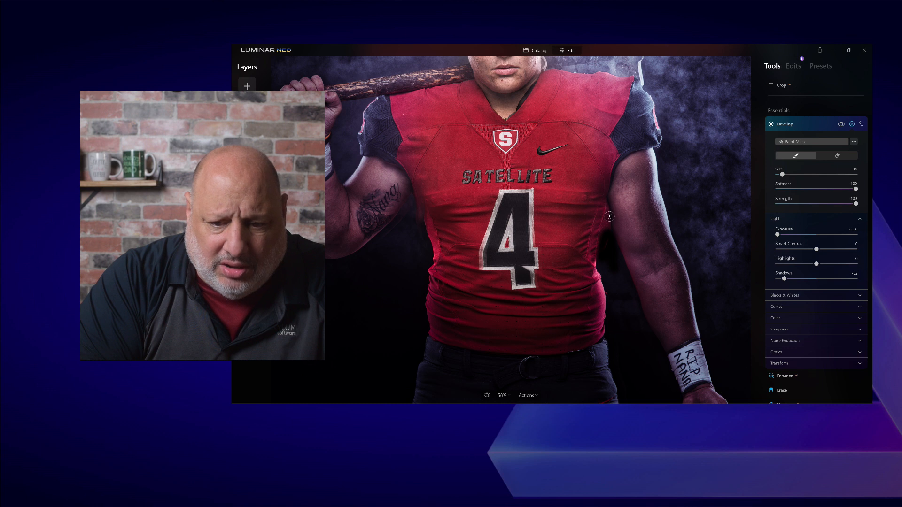
key(bracketleft)
key(bracketleft)
key(bracketleft)
key(bracketleft)
key(bracketleft)
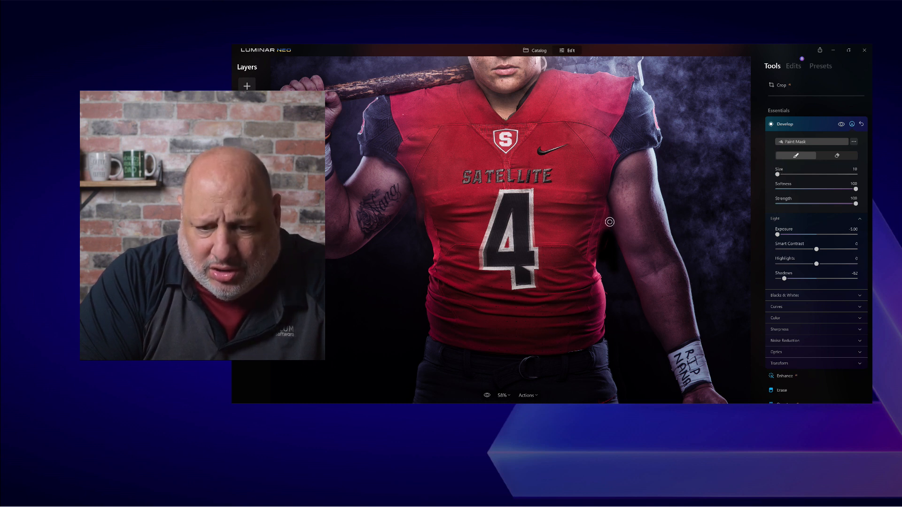
mouse_move(606, 230)
mouse_down()
mouse_move(604, 241)
mouse_move(609, 221)
mouse_move(613, 250)
mouse_move(608, 226)
mouse_move(620, 237)
mouse_move(609, 224)
mouse_move(607, 249)
mouse_move(609, 237)
mouse_up()
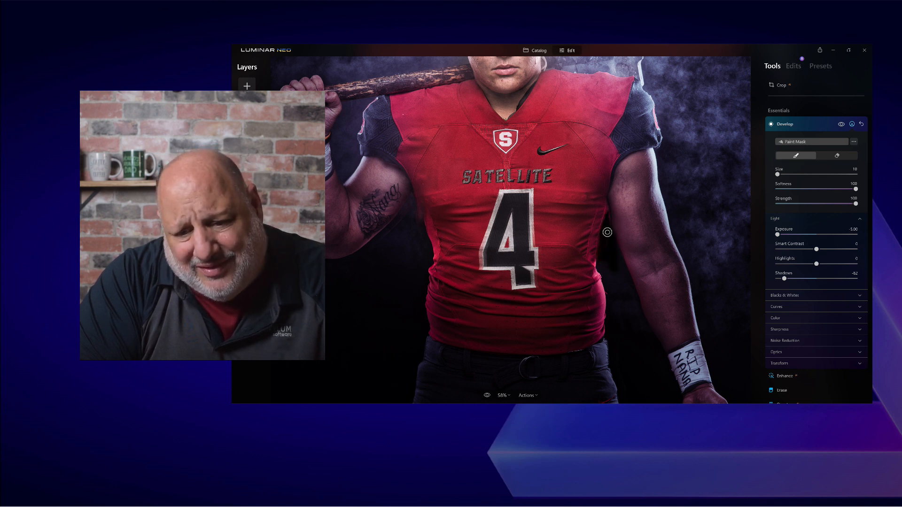
drag(667, 242, 689, 251)
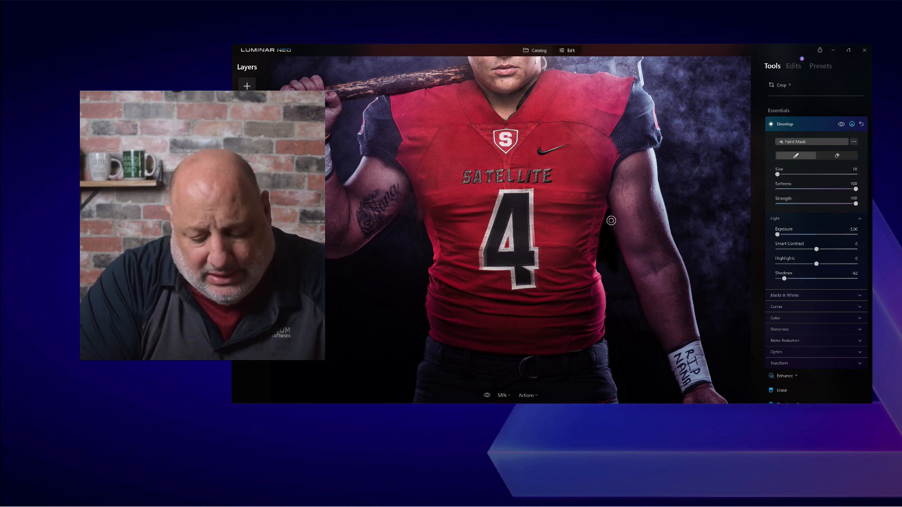
- Paint the arm–jersey gap with a size-34 brush, then close Develop and fit the photo
scroll(611, 220, up, 2)
scroll(611, 221, up, 4)
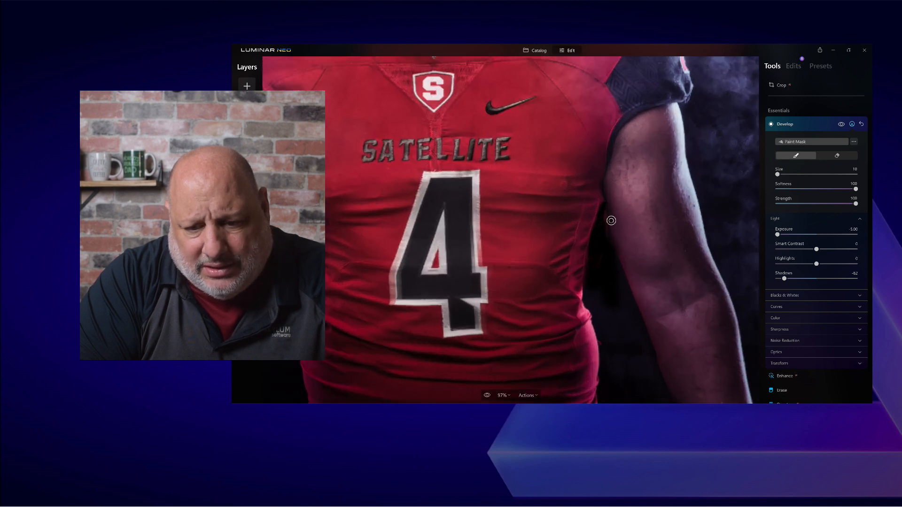
scroll(610, 220, up, 2)
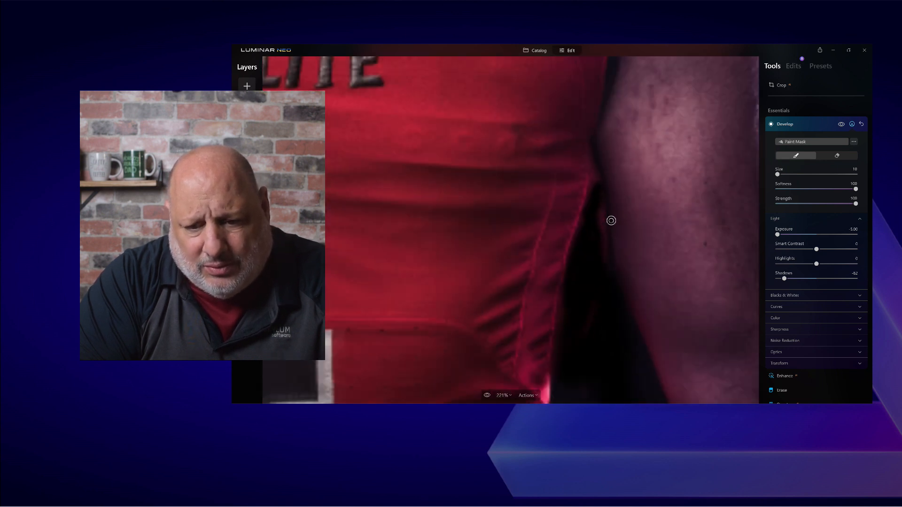
key(])
key(])
drag(601, 212, 609, 282)
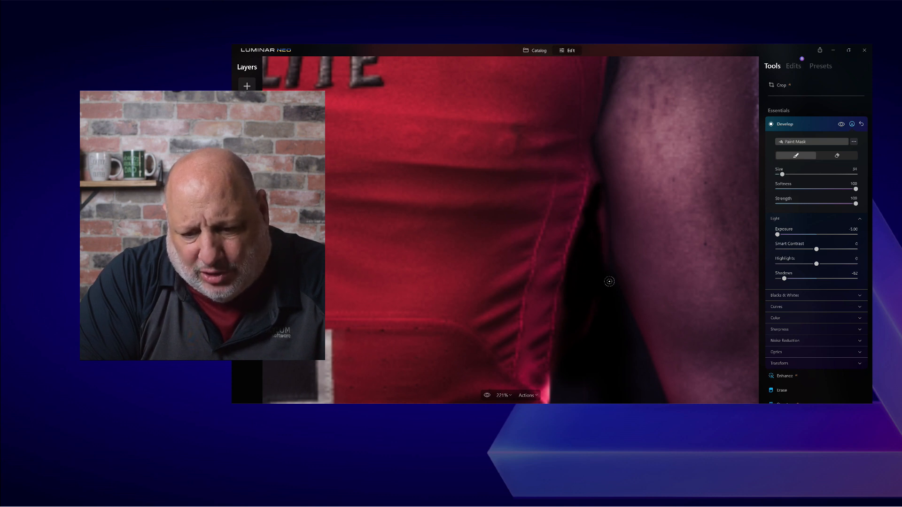
scroll(620, 310, up, 2)
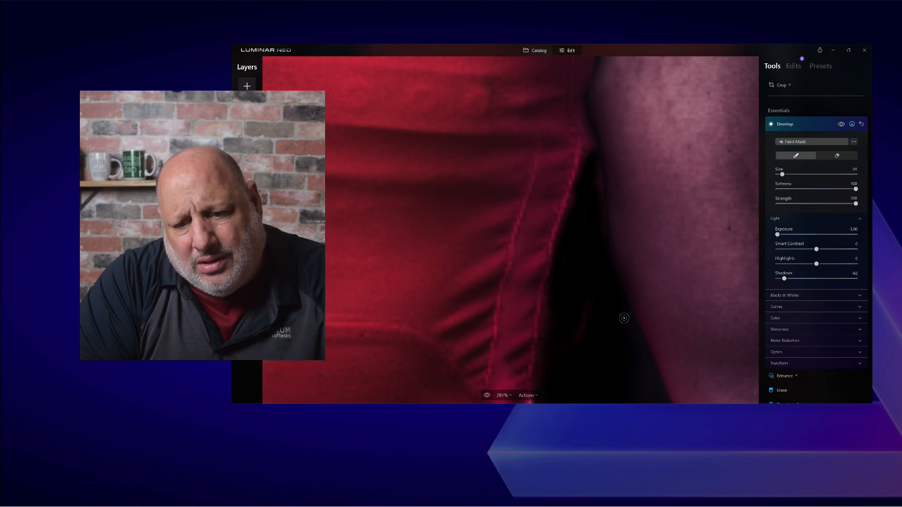
click(794, 126)
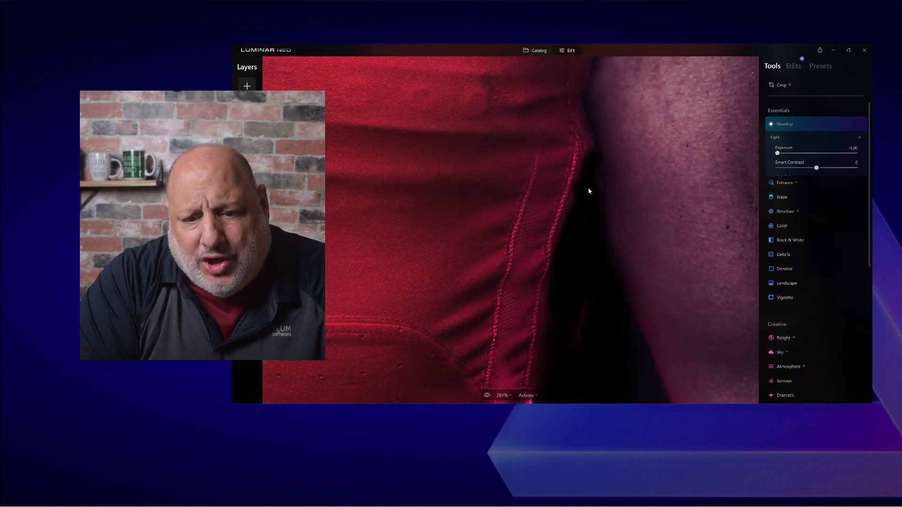
key(ctrl+0)
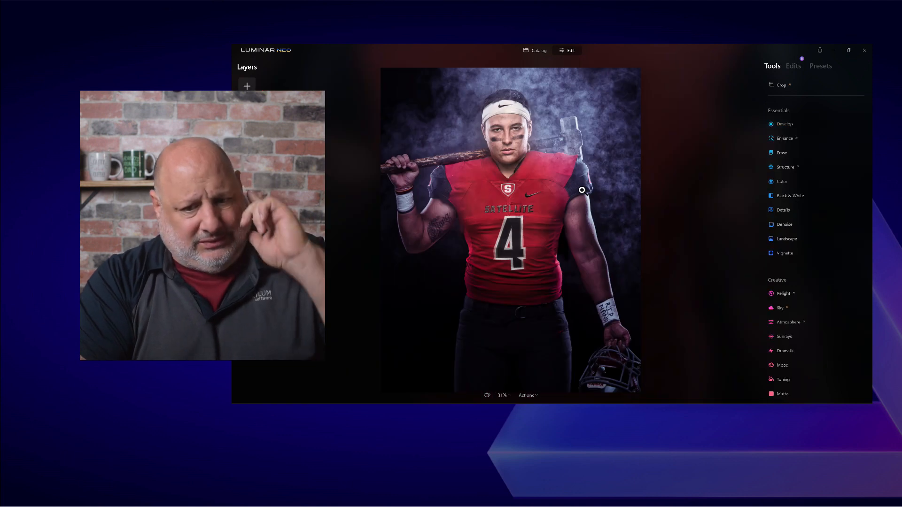
- Review the applied edits list and collapse the masked Develop edit (Exposure -1.00, Shadows -82)
click(794, 67)
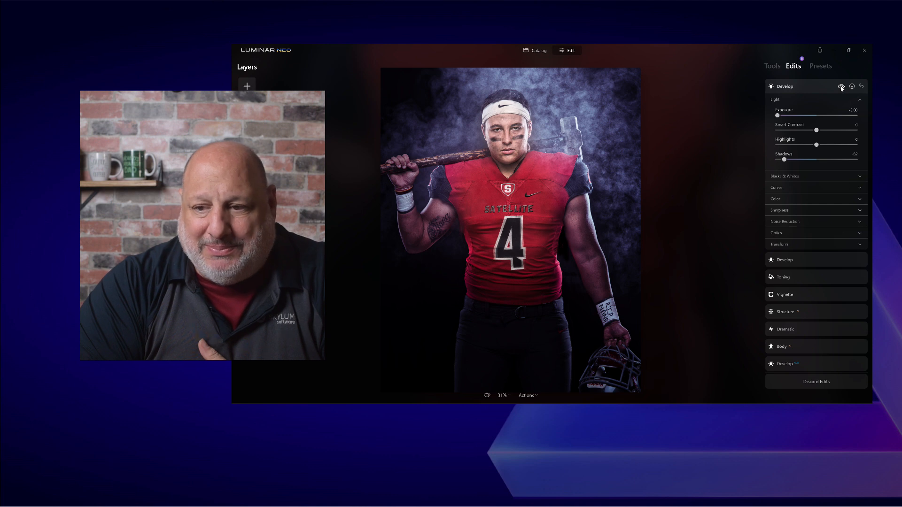
click(795, 86)
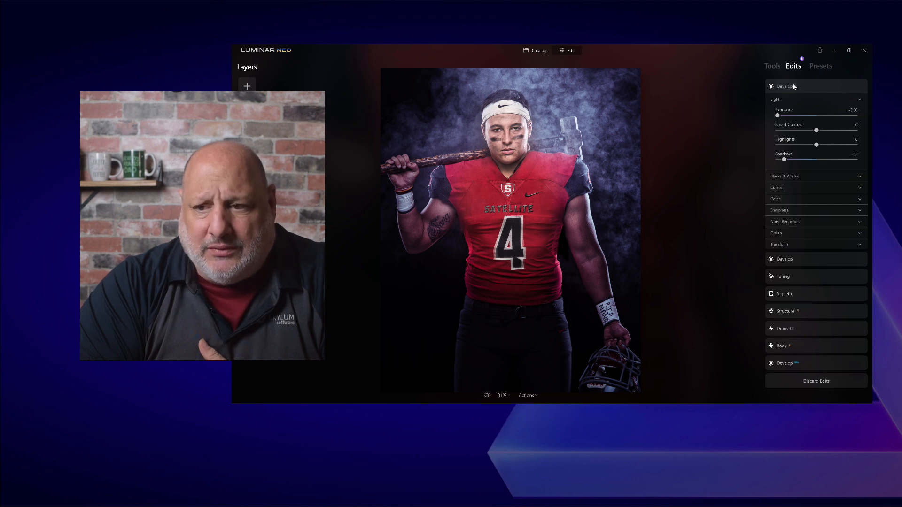